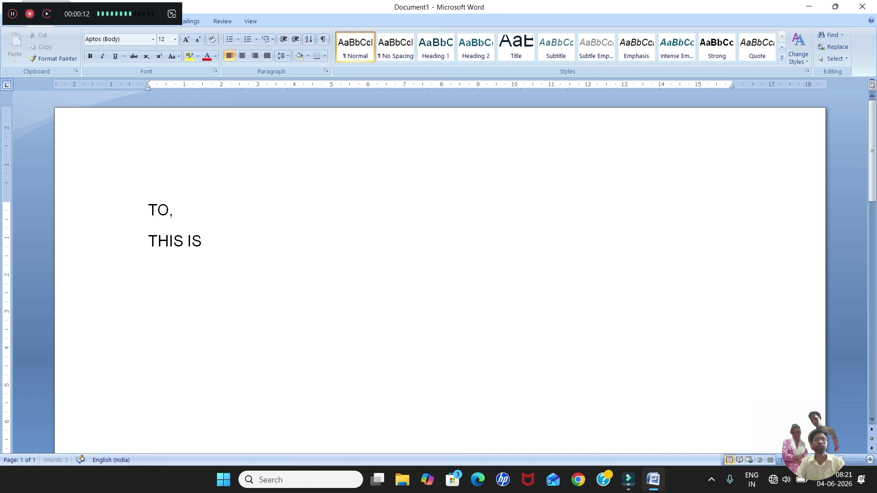
# Type the notice that the examination is on 13th july 2026 at SDV school ranchi at 2 P.M., signed director.
pyautogui.press('BackSpace')
pyautogui.press('BackSpace')
pyautogui.press('BackSpace')
pyautogui.press('BackSpace')
pyautogui.press('BackSpace')
pyautogui.press('BackSpace')
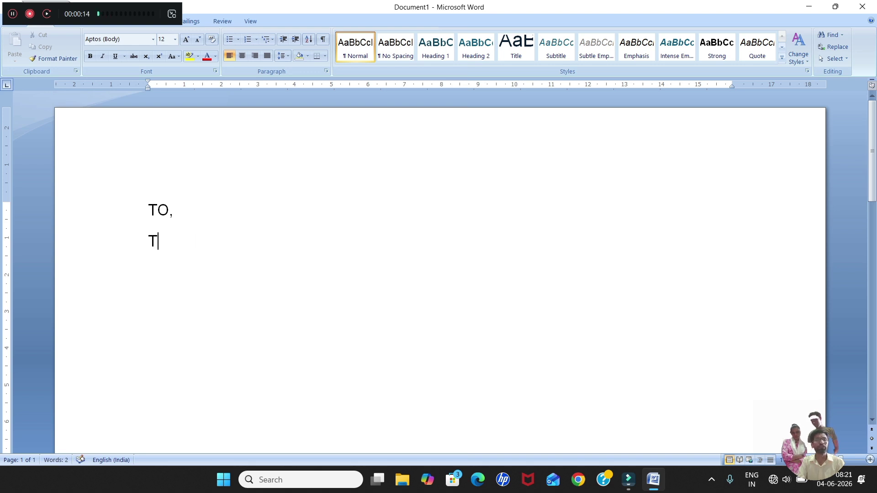
pyautogui.write('his')
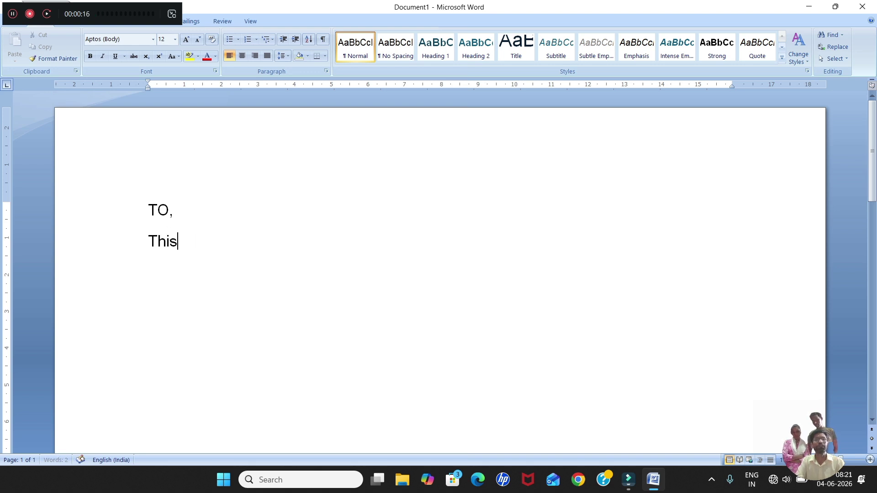
pyautogui.write(' is to infor')
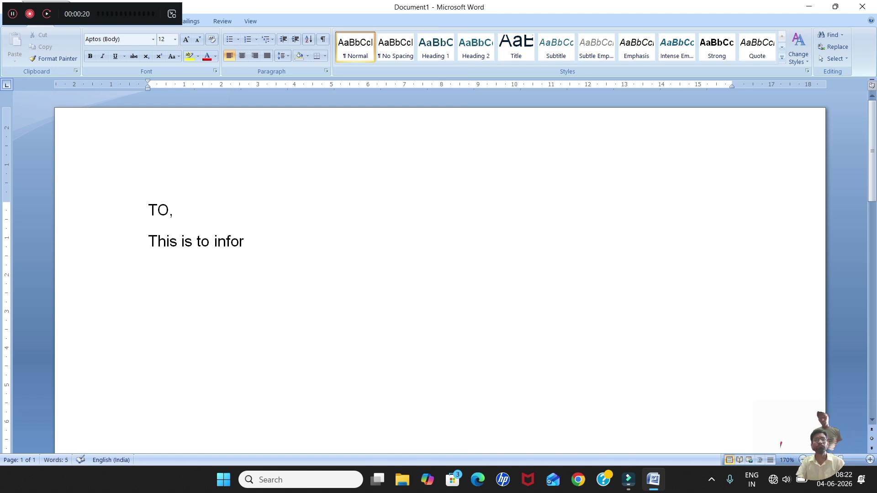
pyautogui.write('m that yo')
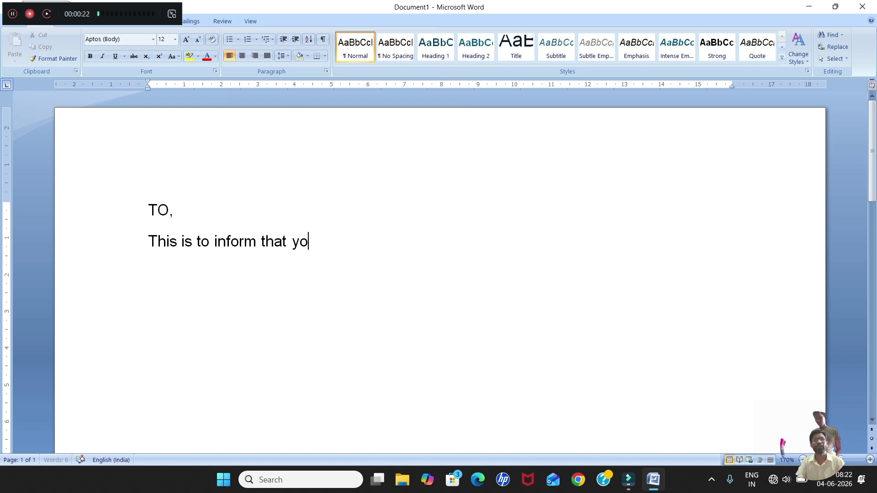
pyautogui.write('ur exami')
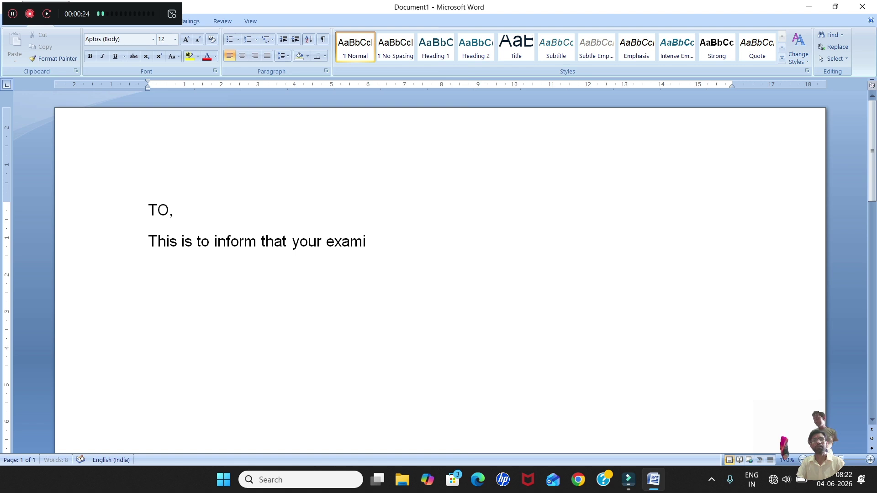
pyautogui.write('nation will')
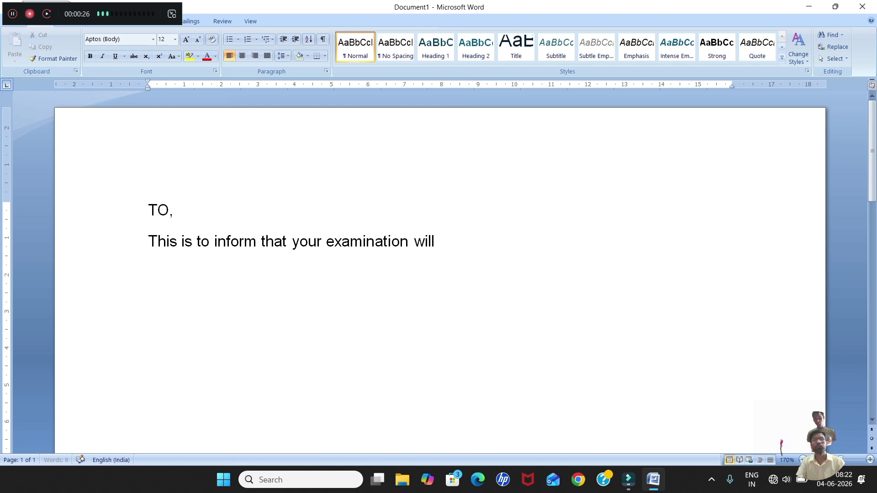
pyautogui.write(' be held o')
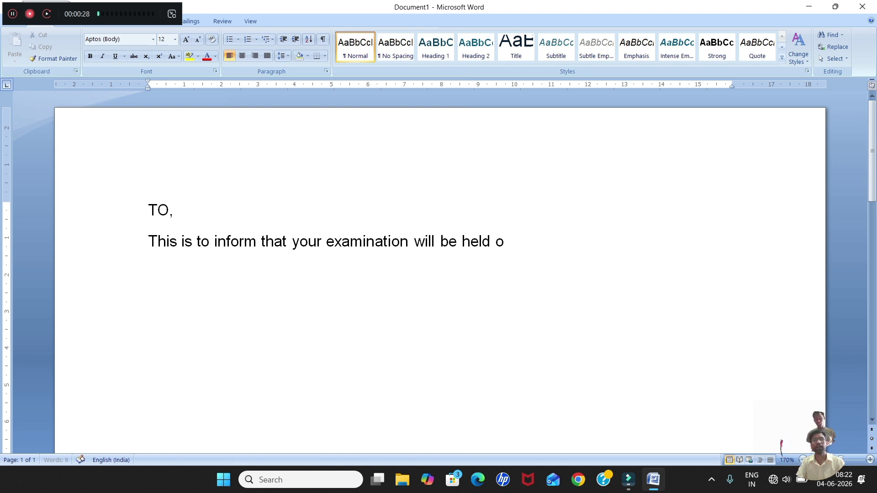
pyautogui.write('n 13')
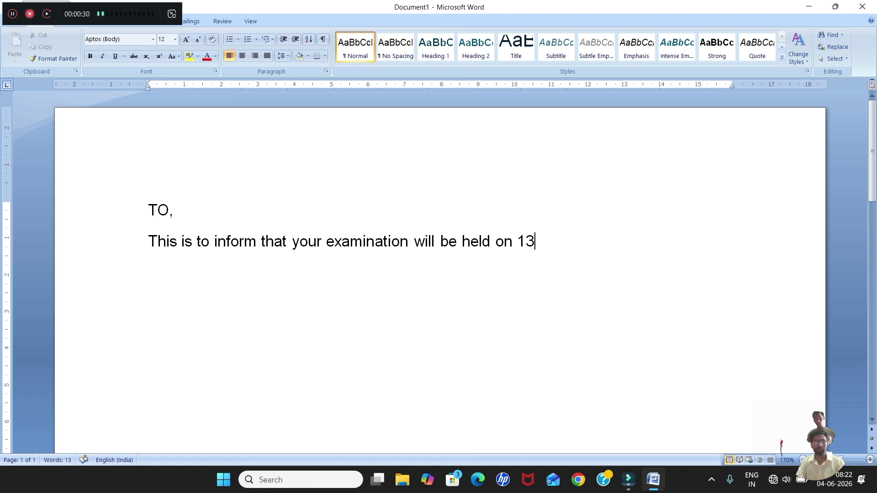
pyautogui.write('th july')
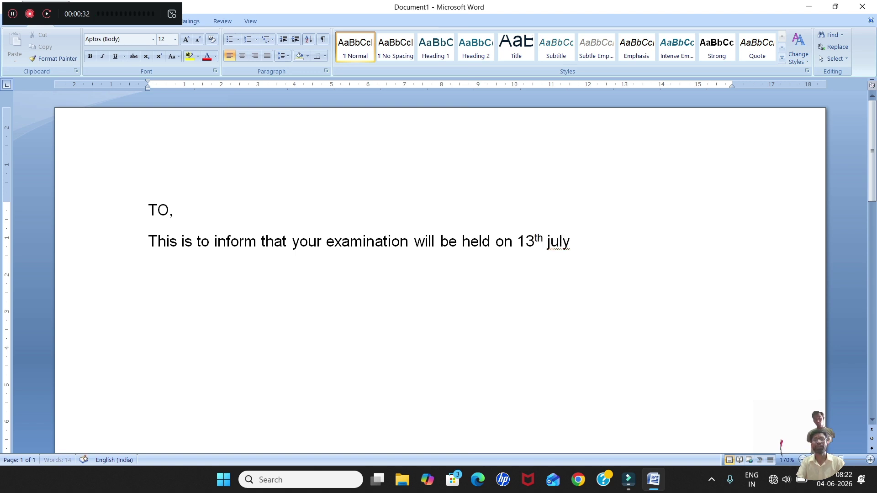
pyautogui.write(' 202')
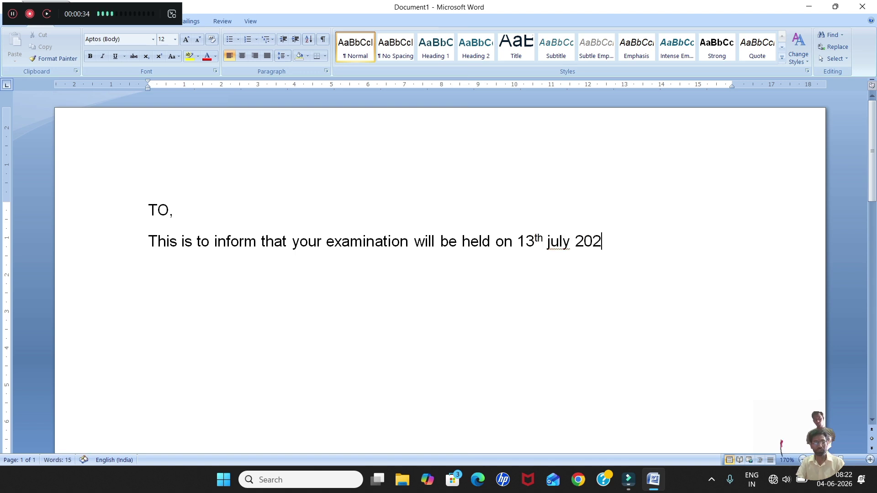
pyautogui.write('6 at')
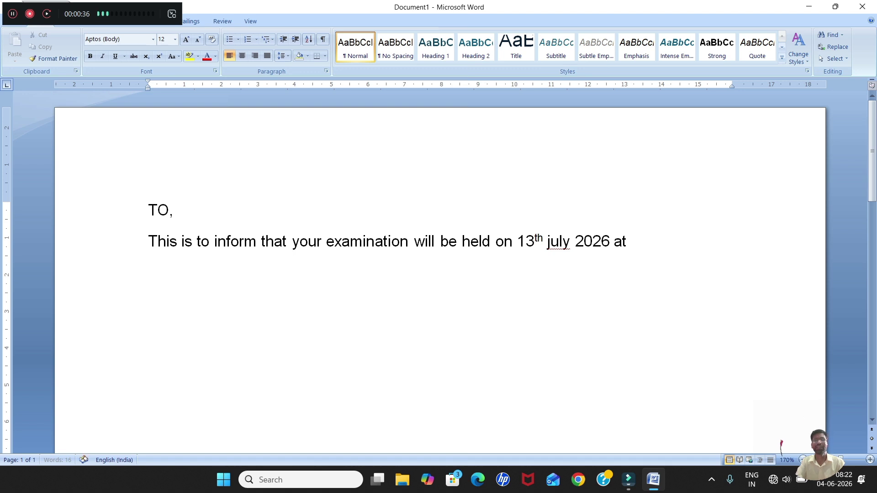
pyautogui.write(' s')
pyautogui.press('BackSpace')
pyautogui.write('S')
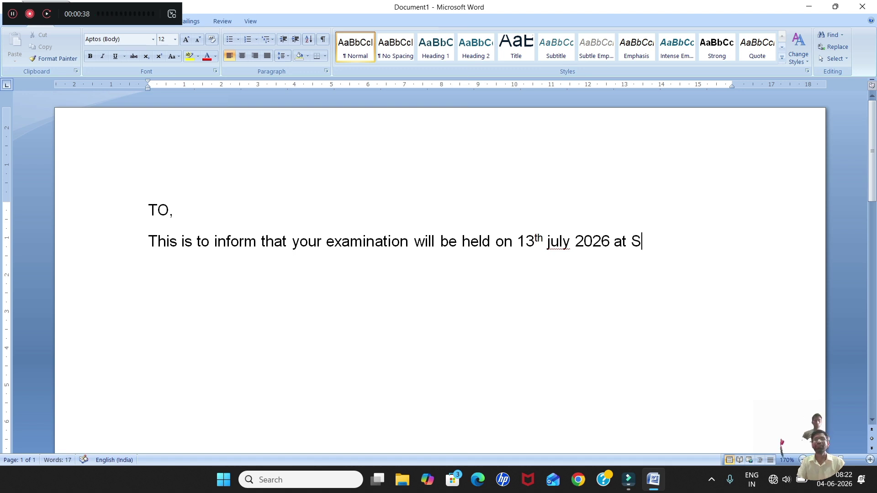
pyautogui.write('DV sc')
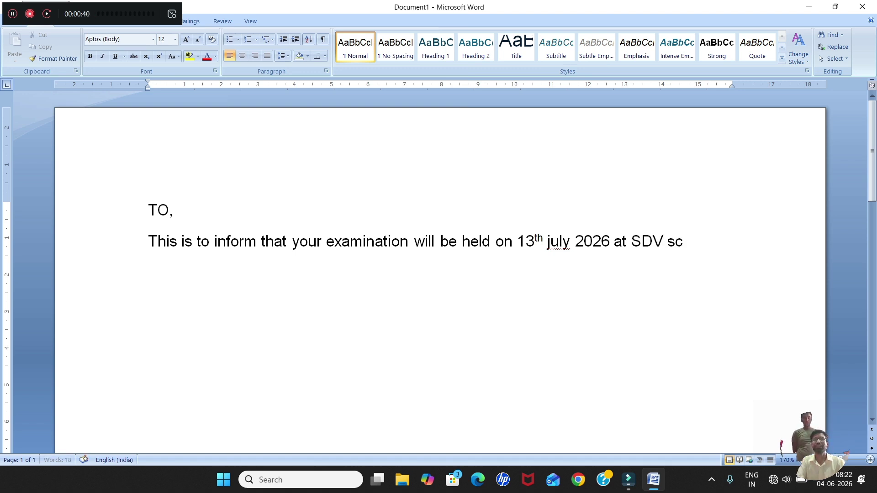
pyautogui.write('hpoo')
pyautogui.press('BackSpace')
pyautogui.press('BackSpace')
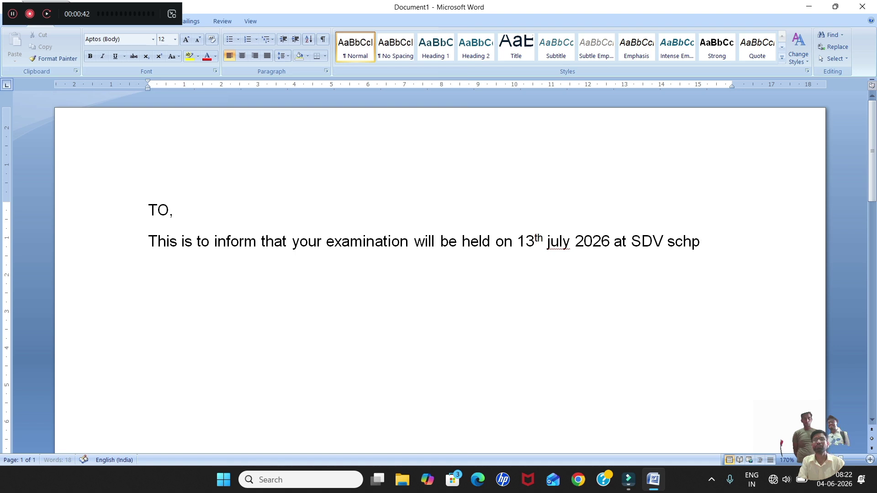
pyautogui.press('BackSpace')
pyautogui.write('oo')
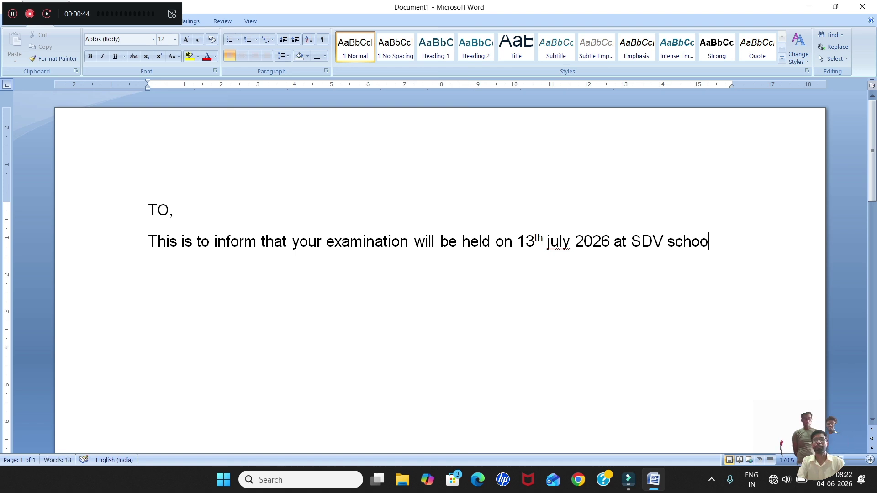
pyautogui.write('l ranchi')
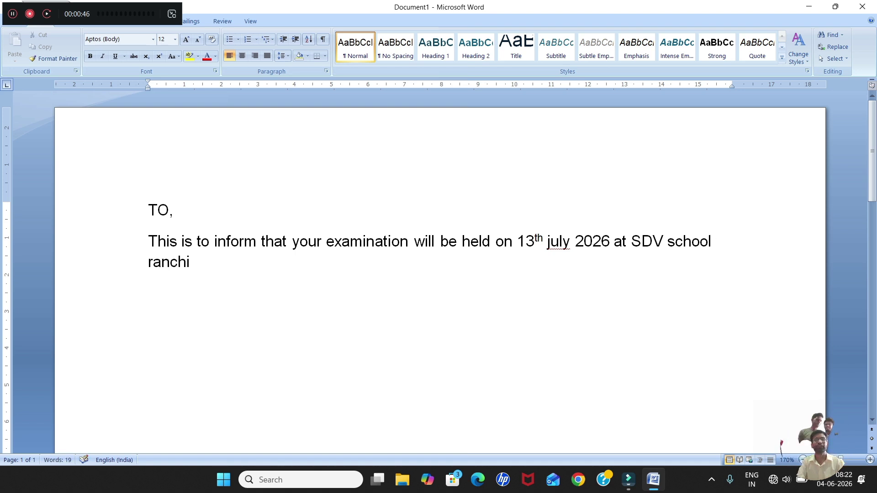
pyautogui.write('.')
pyautogui.press('BackSpace')
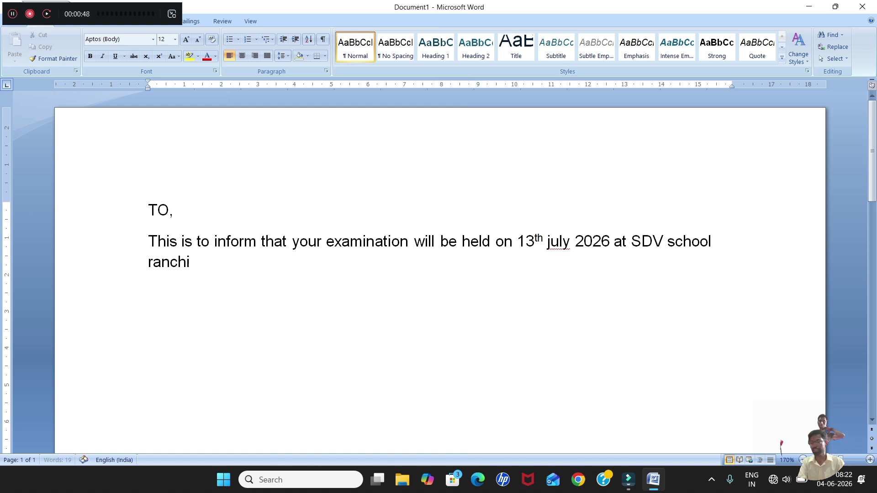
pyautogui.write('at 2')
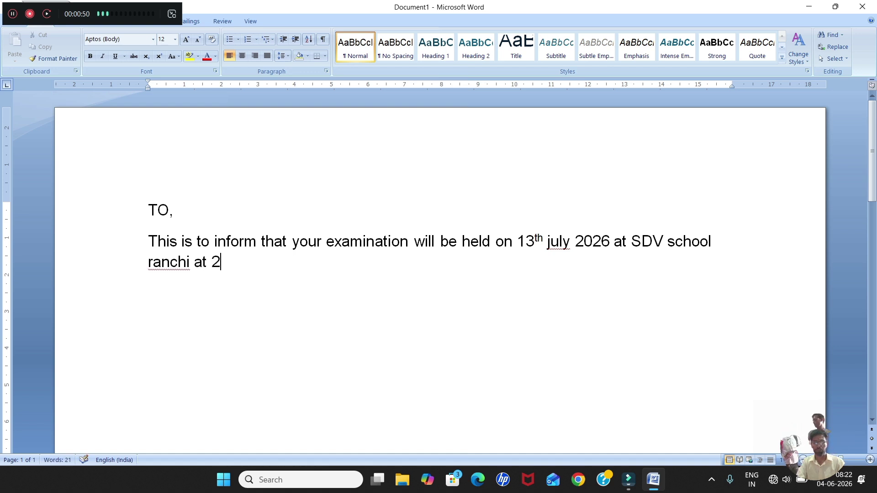
pyautogui.write(' P')
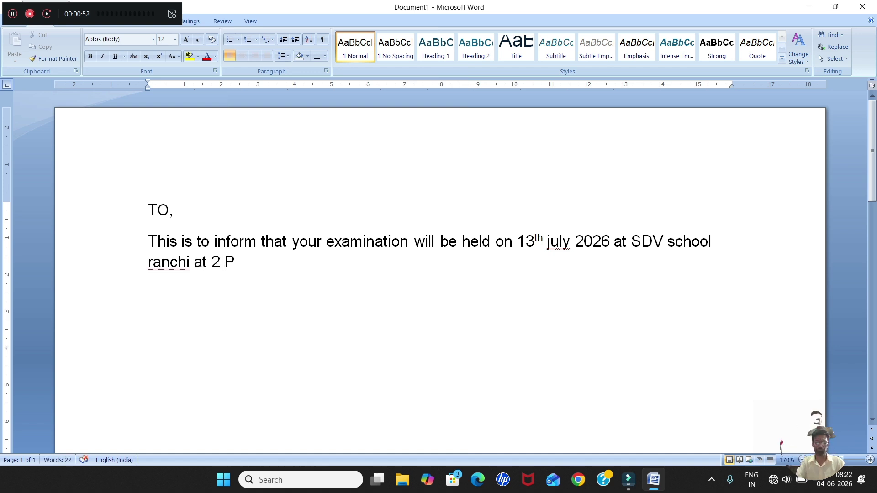
pyautogui.write('.M.')
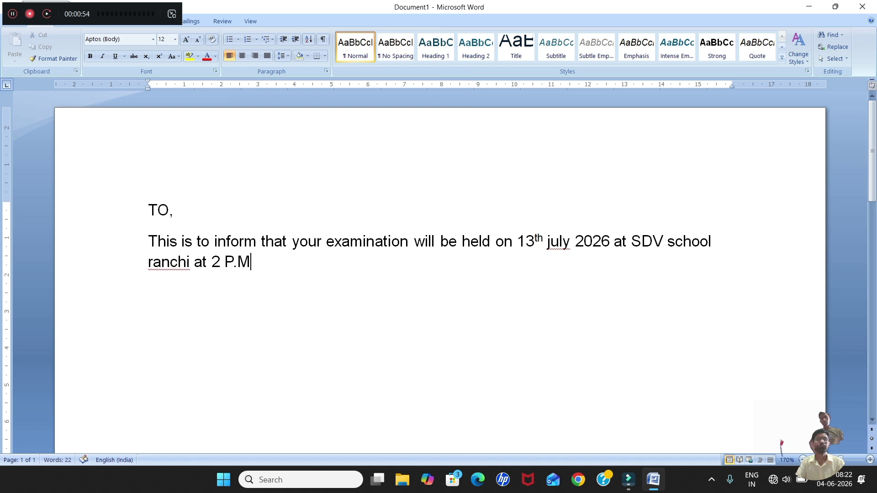
pyautogui.press('Return')
pyautogui.press('Return')
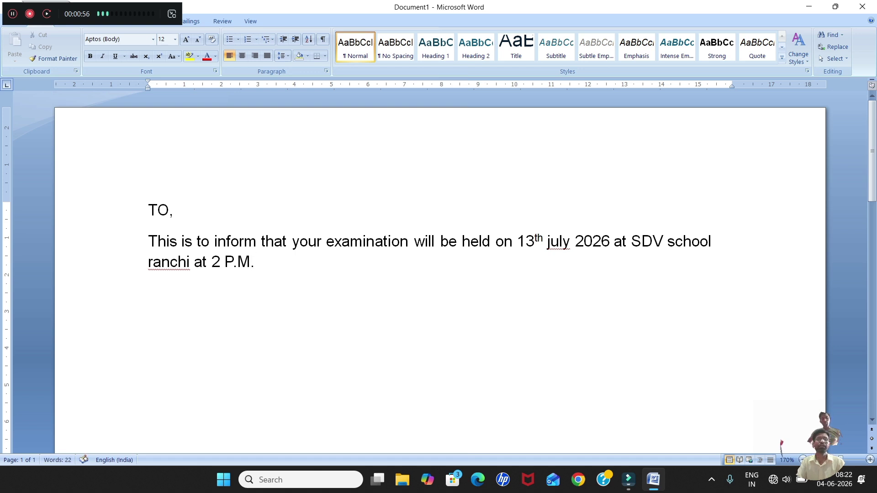
pyautogui.write('direc')
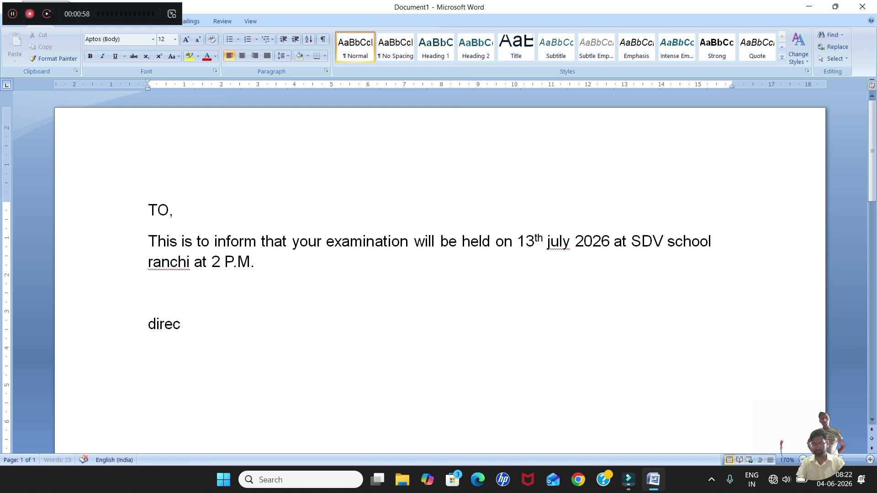
pyautogui.write('tor')
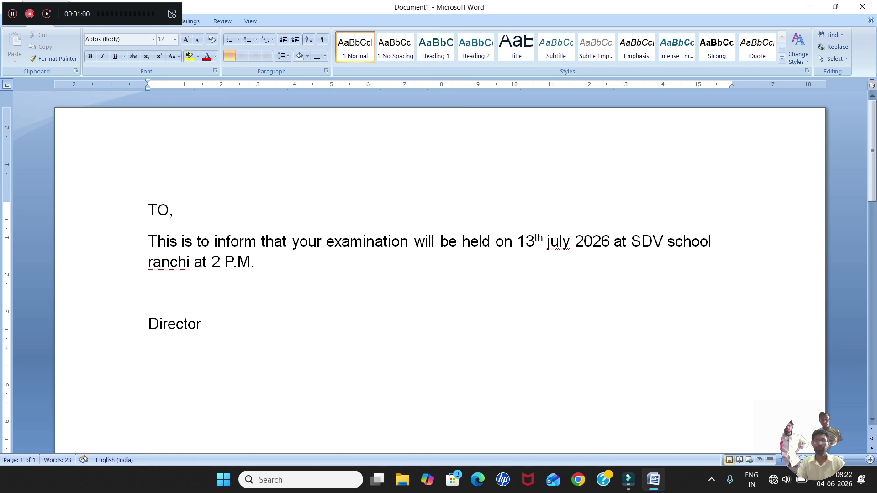
# Insert a 'Dear' salutation line above the examination paragraph.
pyautogui.click(148, 234)
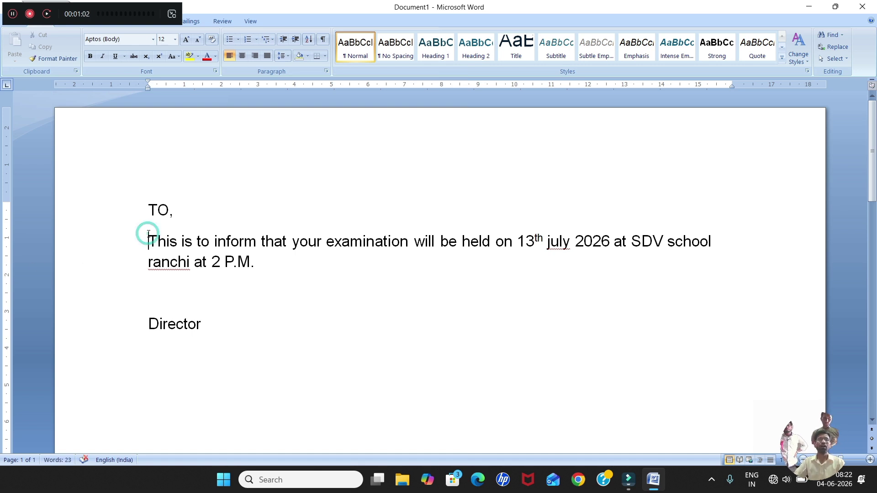
pyautogui.press('Return')
pyautogui.press('Return')
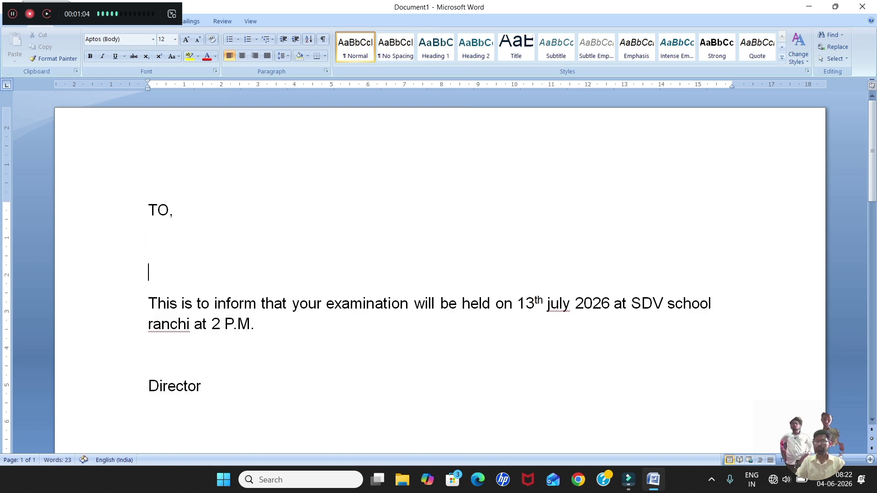
pyautogui.write('der')
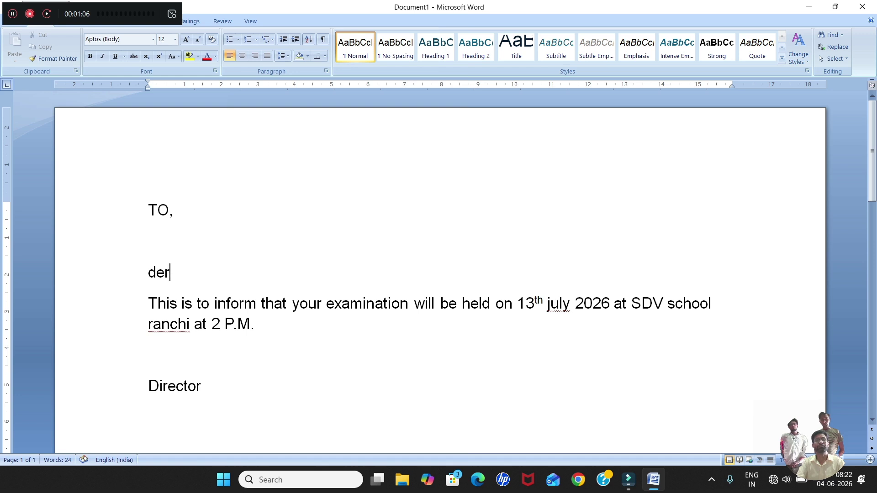
pyautogui.press('BackSpace')
pyautogui.press('BackSpace')
pyautogui.press('BackSpace')
pyautogui.write('Der')
pyautogui.press('BackSpace')
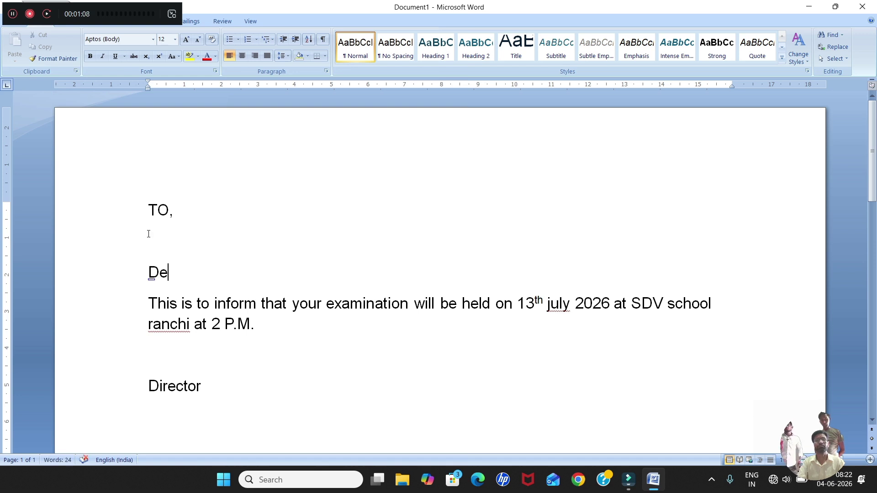
pyautogui.write('ar')
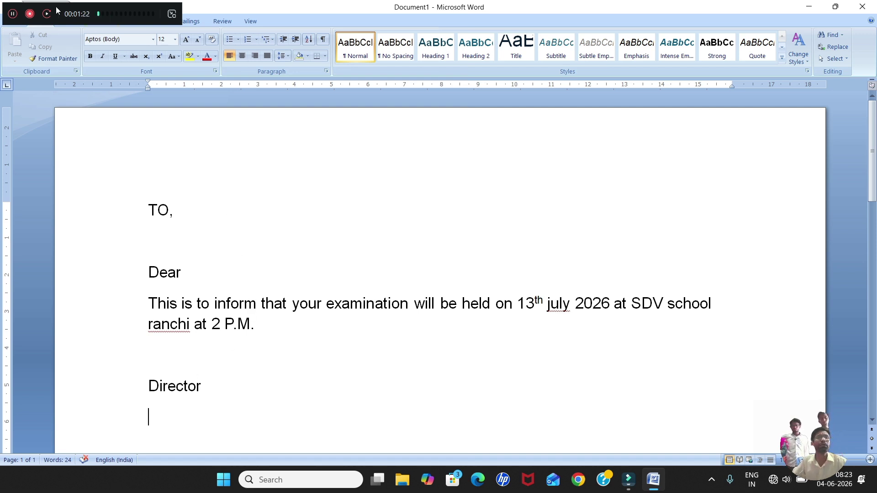
pyautogui.moveTo(56, 7); pyautogui.dragTo(664, 15)
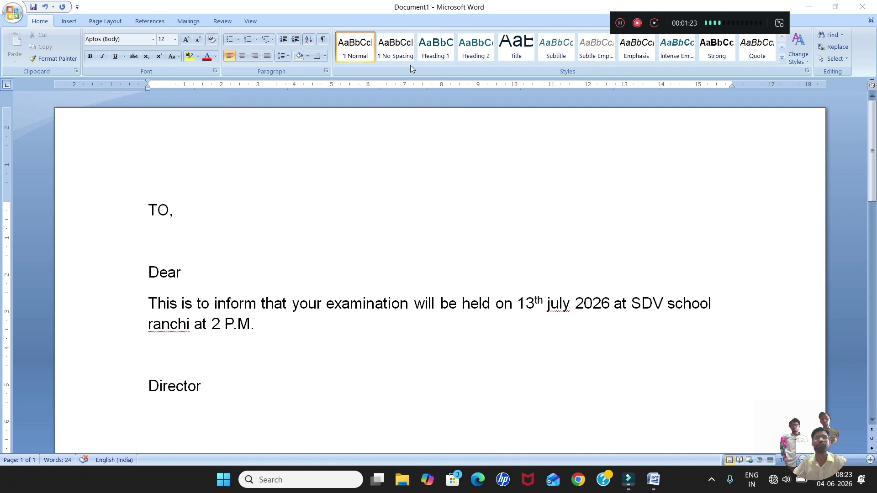
# Launch the Step-by-Step Mail Merge Wizard from Mailings > Start Mail Merge.
pyautogui.click(187, 24)
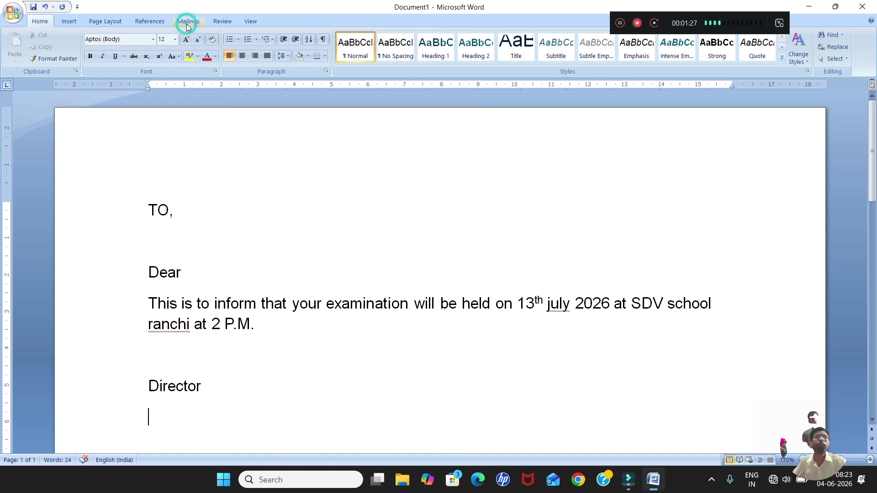
pyautogui.click(186, 20)
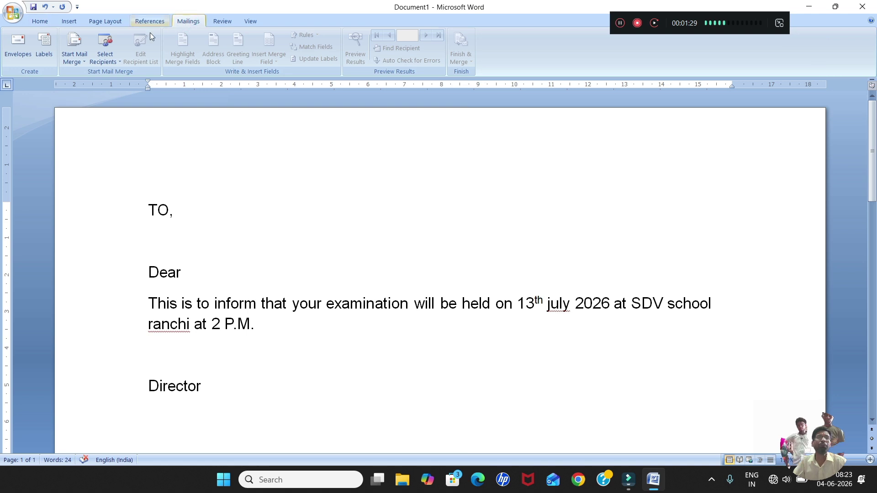
pyautogui.click(79, 64)
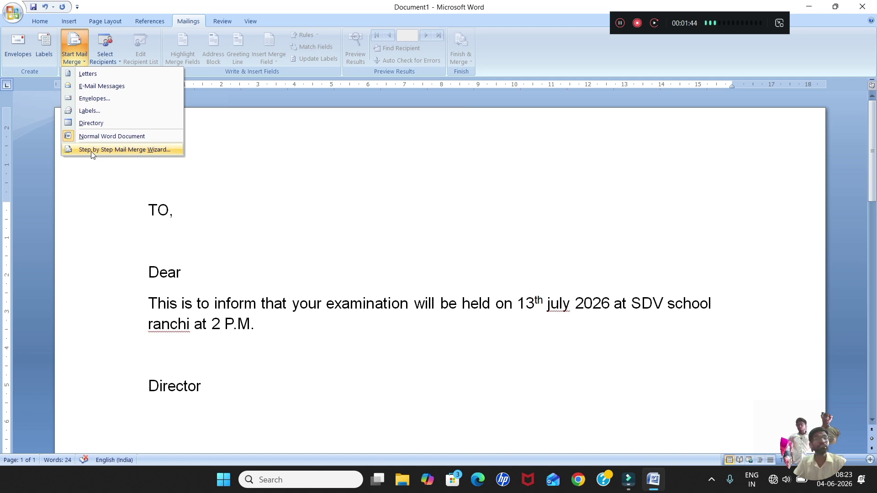
pyautogui.click(91, 151)
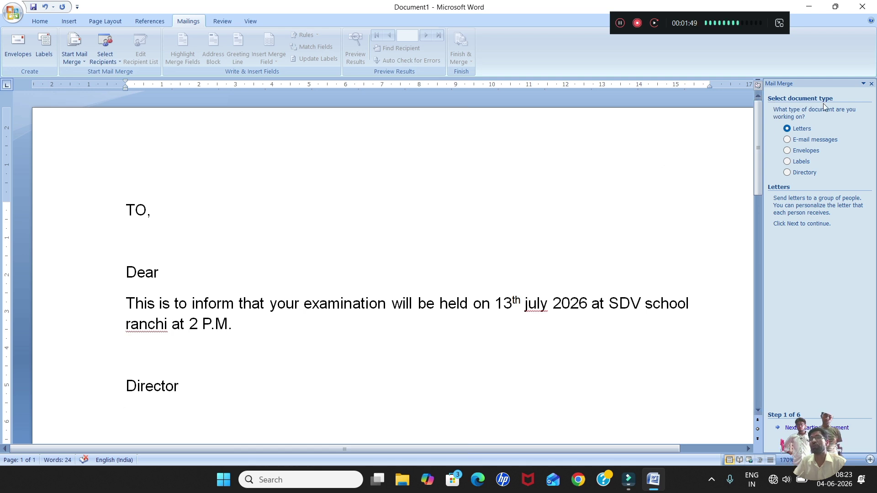
# Choose Letters as the document type and use the current document as the starting document.
pyautogui.click(787, 130)
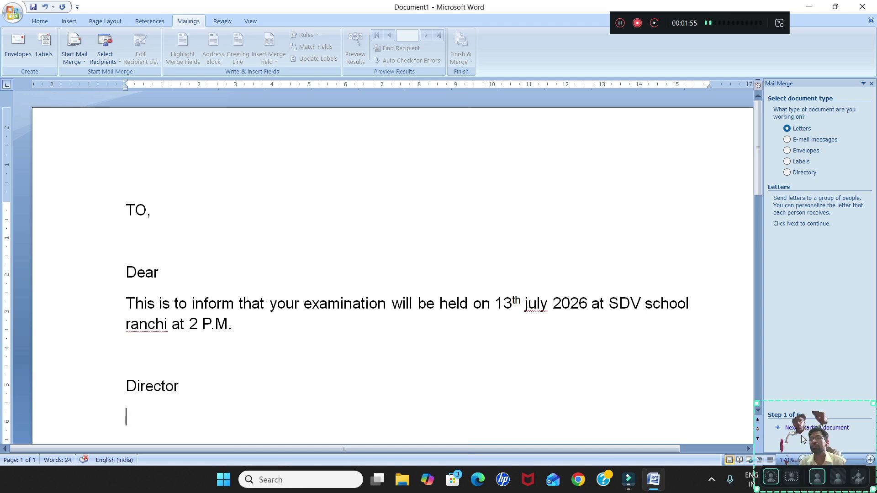
pyautogui.click(838, 417)
pyautogui.moveTo(837, 416); pyautogui.dragTo(651, 378)
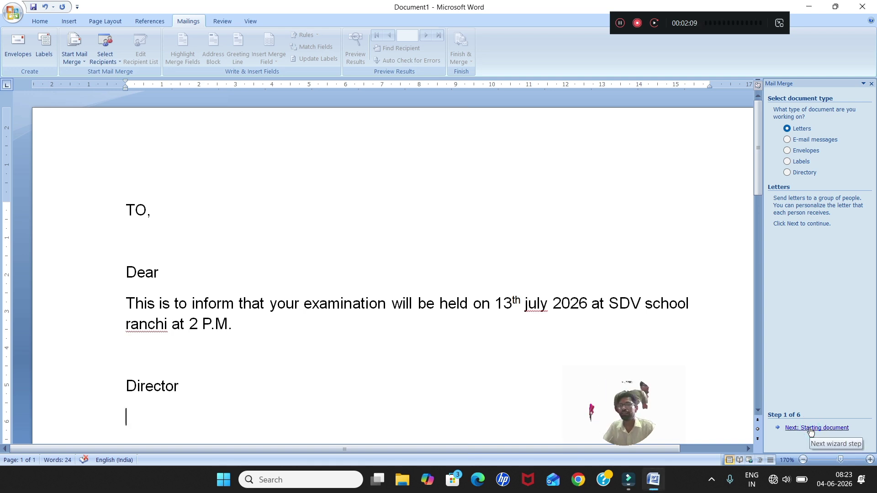
pyautogui.click(812, 429)
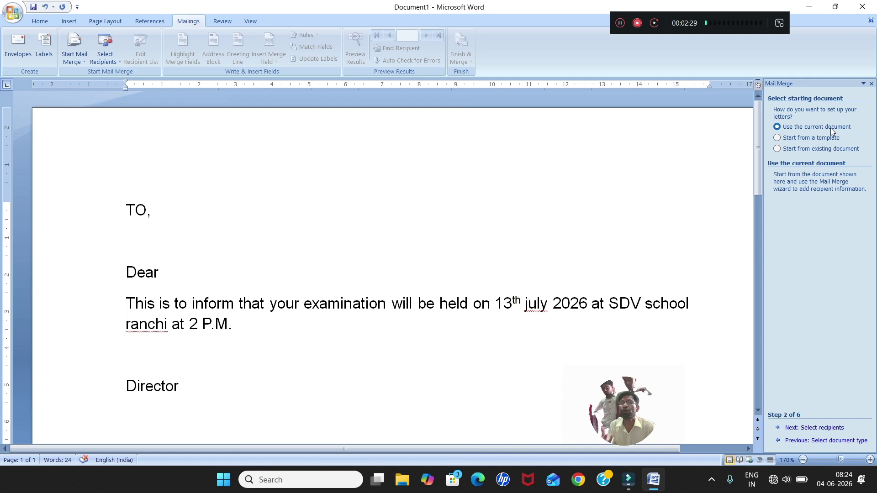
pyautogui.click(809, 130)
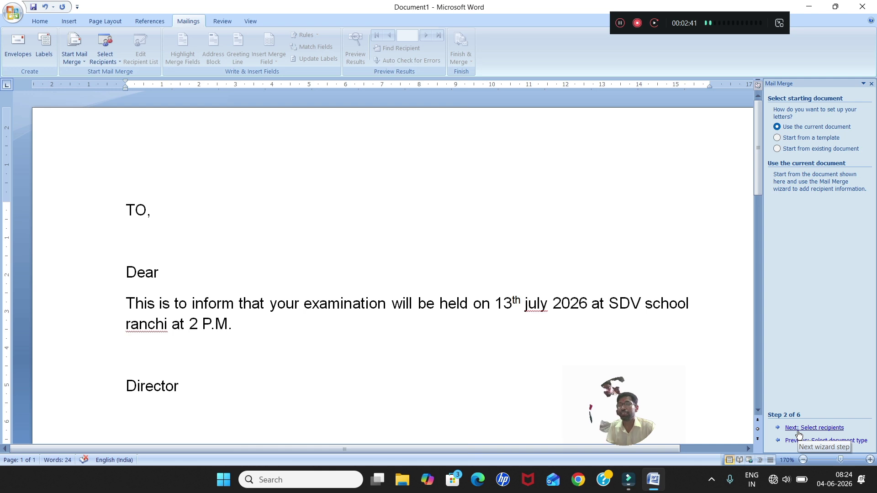
pyautogui.click(799, 430)
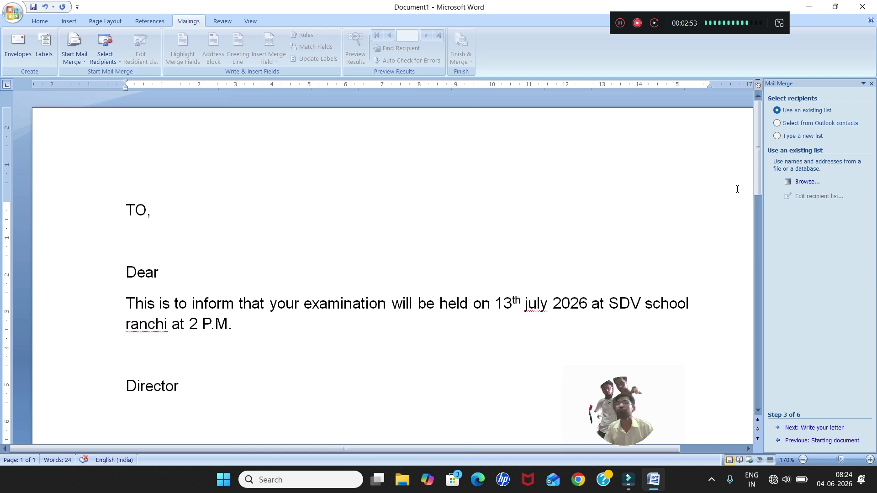
# Select Type a new list as the recipient source and start creating it.
pyautogui.click(790, 138)
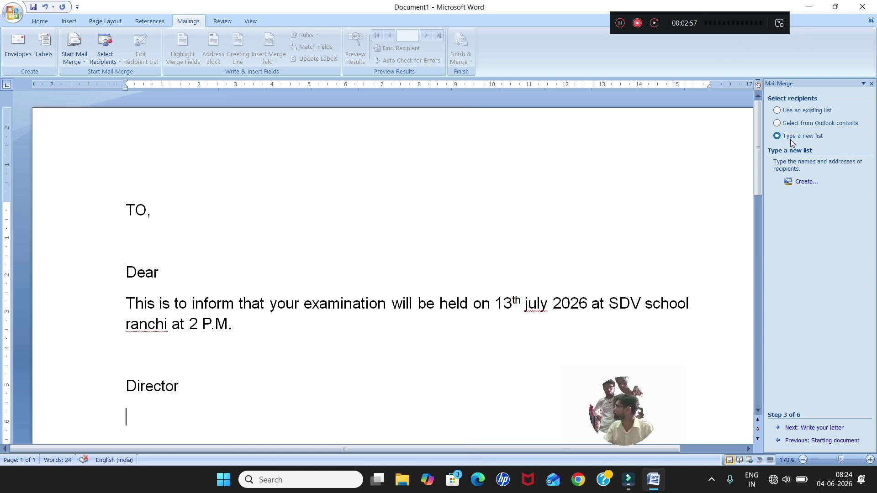
pyautogui.click(784, 113)
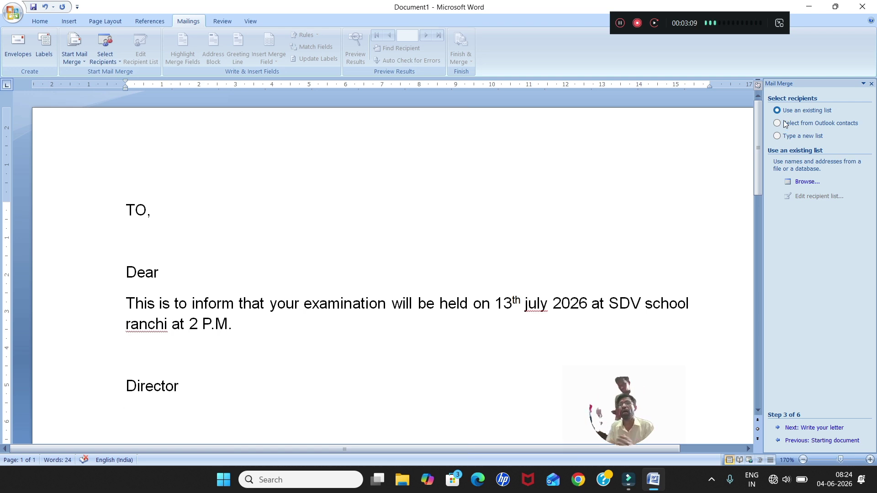
pyautogui.click(785, 136)
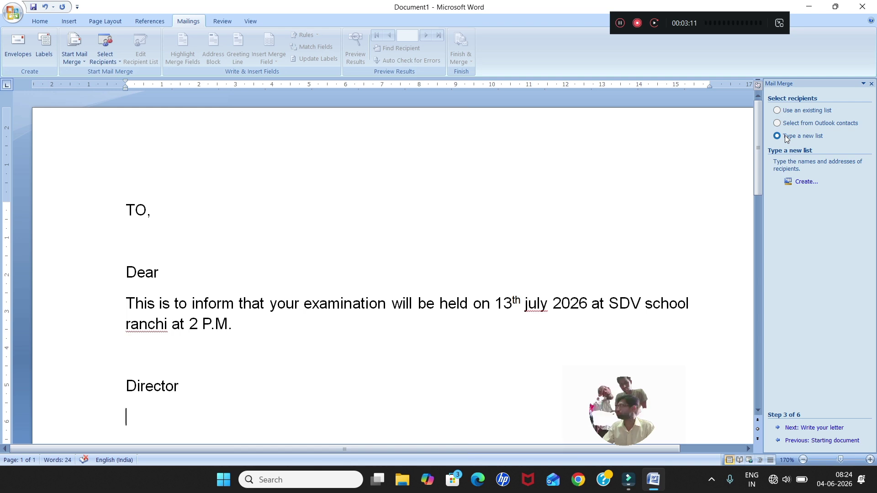
pyautogui.click(799, 181)
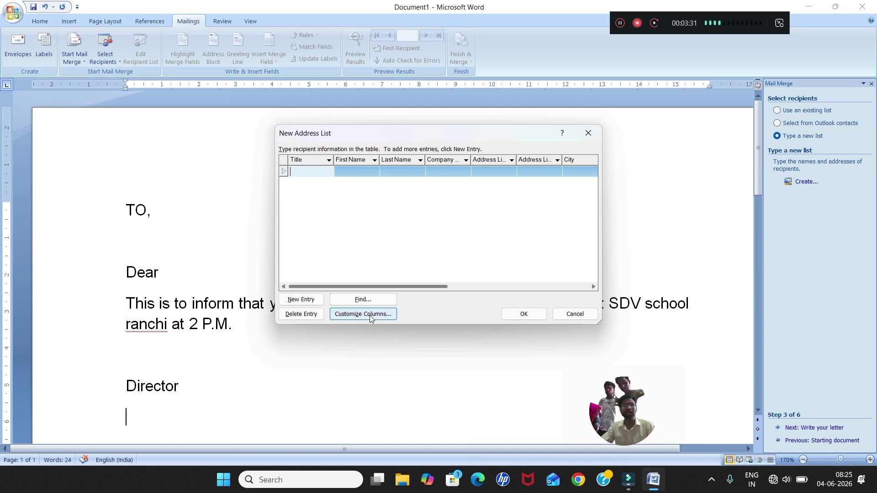
# Delete the Title and Company Name fields in Customize Columns.
pyautogui.click(370, 318)
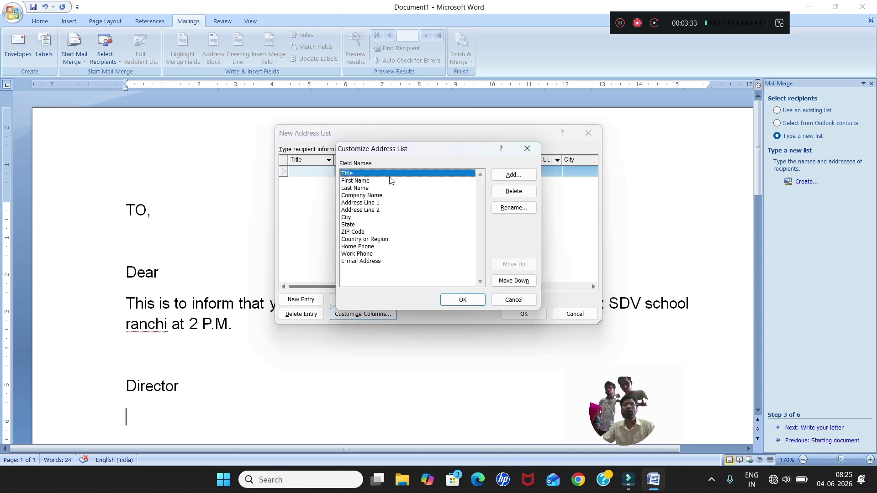
pyautogui.click(508, 194)
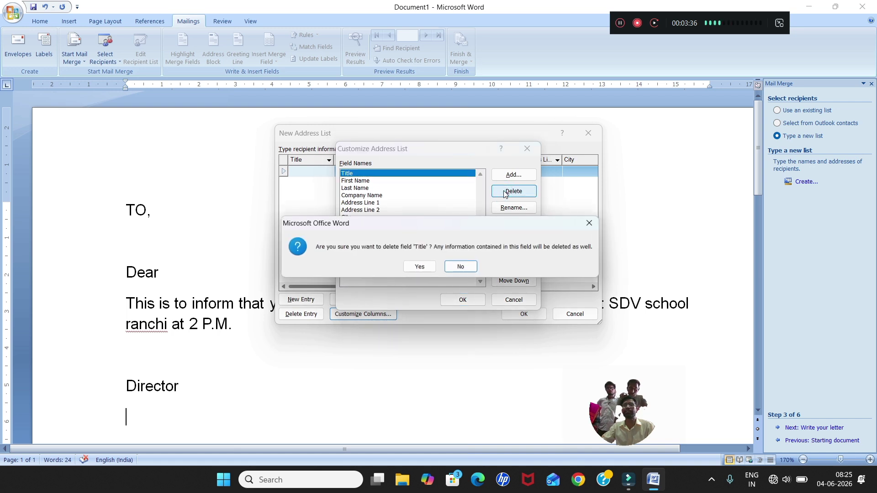
pyautogui.click(420, 267)
pyautogui.click(356, 174)
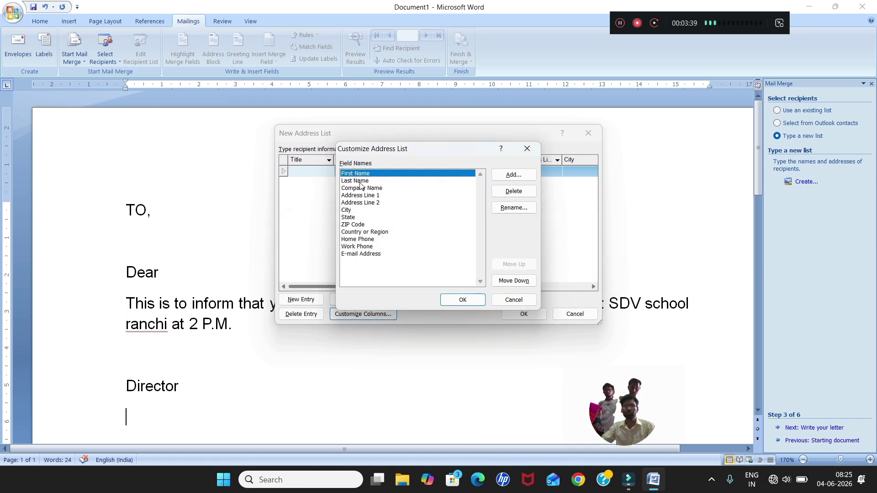
pyautogui.click(361, 182)
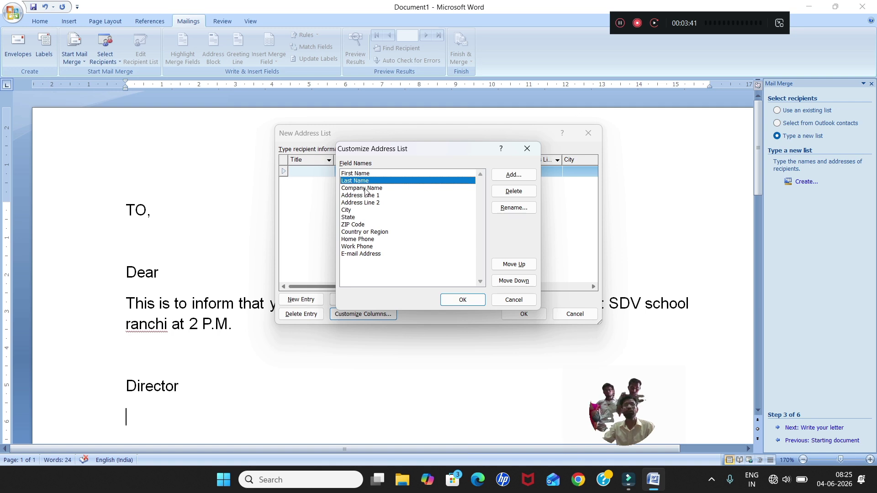
pyautogui.click(364, 189)
pyautogui.click(508, 194)
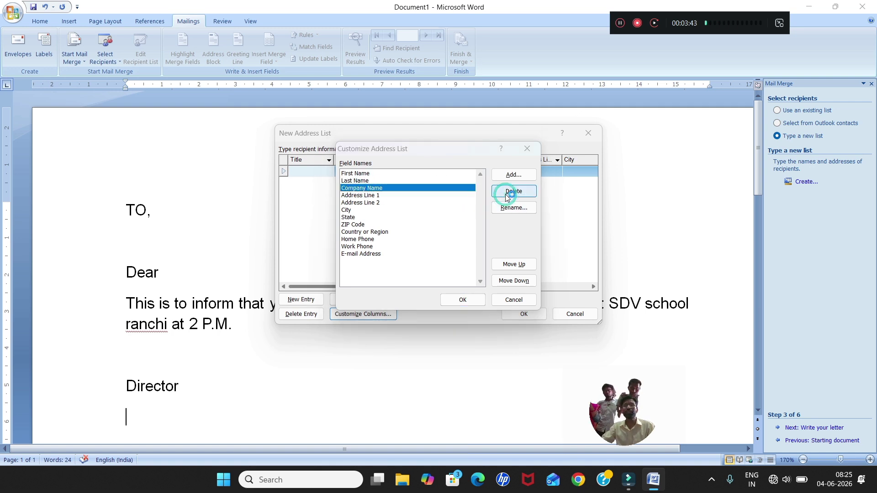
pyautogui.click(425, 266)
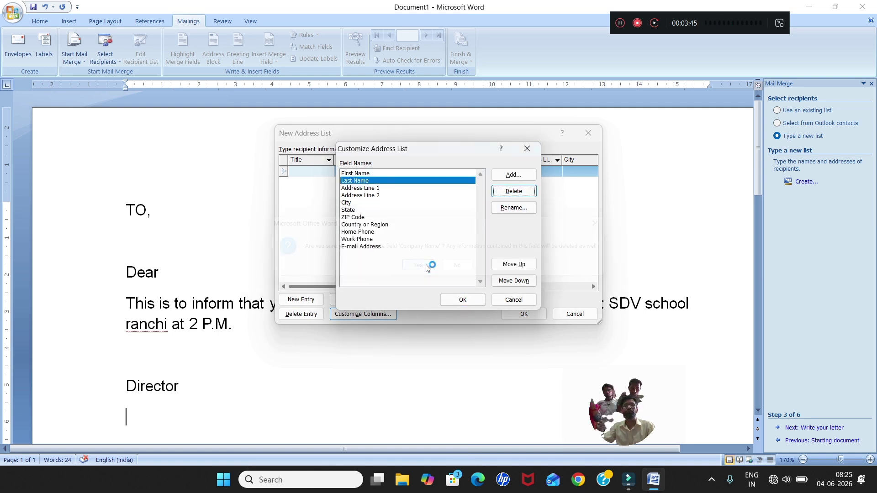
pyautogui.click(377, 187)
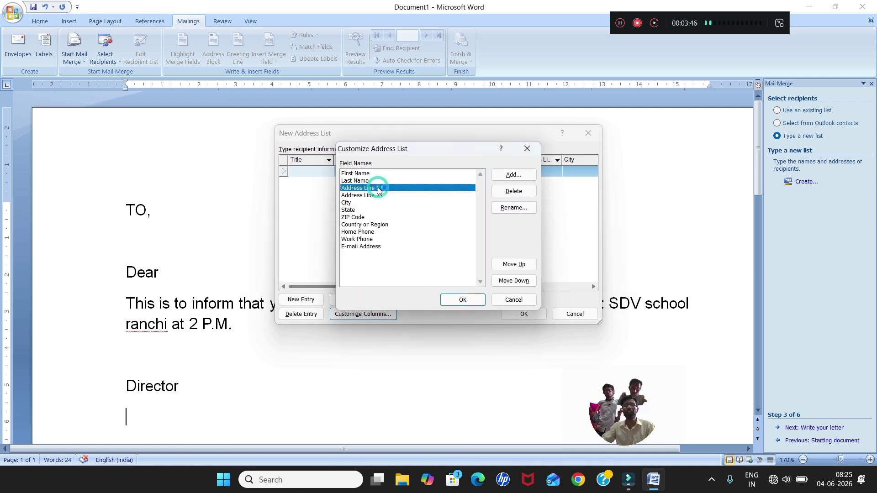
# Rename Address Line 1, Address Line 2, City and ZIP Code to village, post, dist and pin code.
pyautogui.click(511, 210)
pyautogui.write('v')
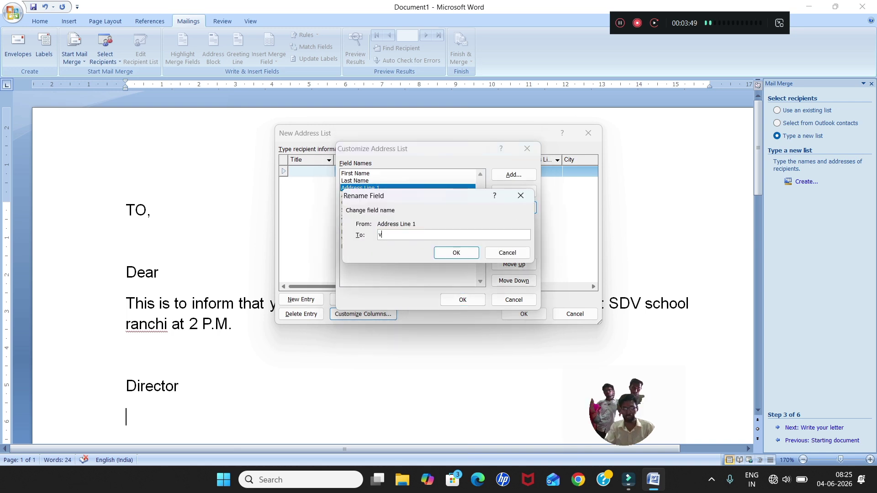
pyautogui.write('illage')
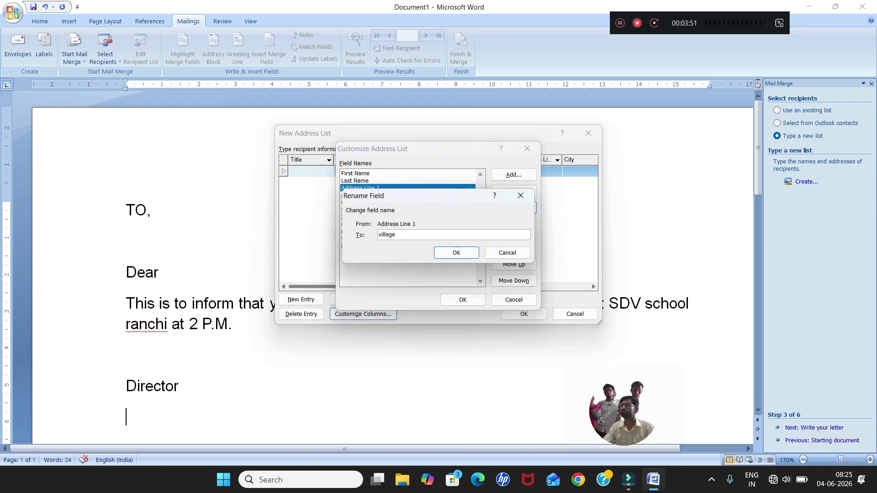
pyautogui.press('Return')
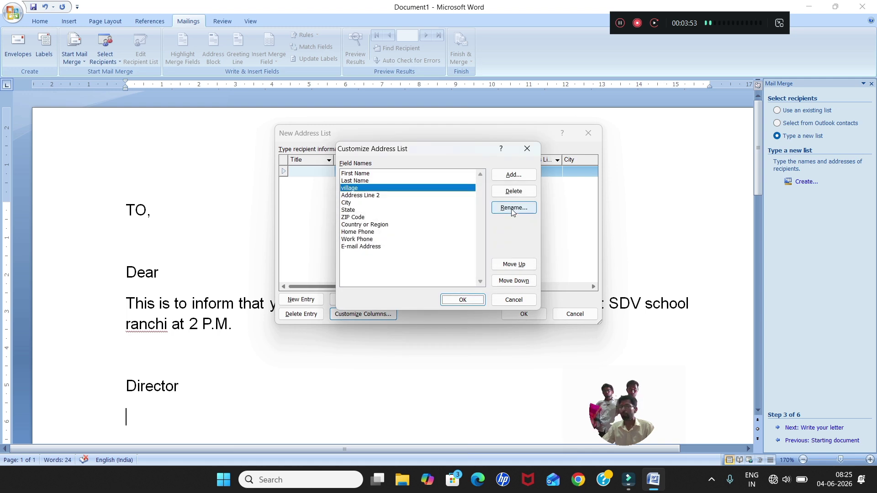
pyautogui.click(363, 197)
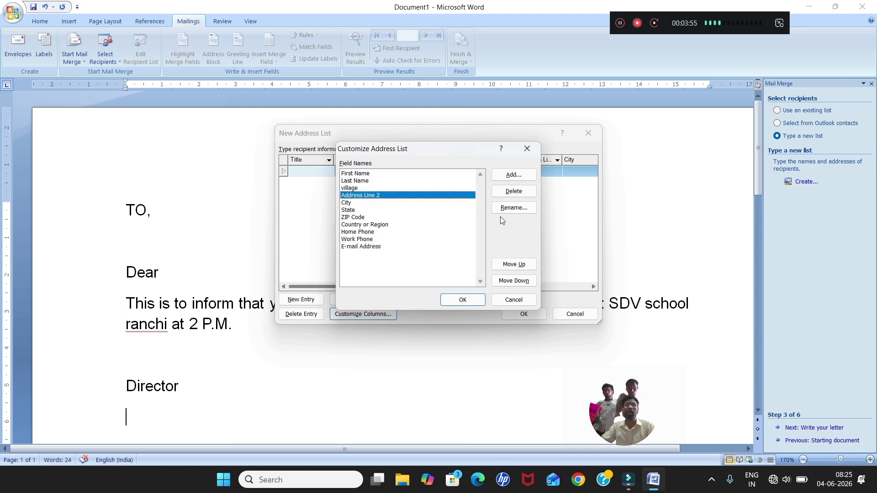
pyautogui.click(514, 207)
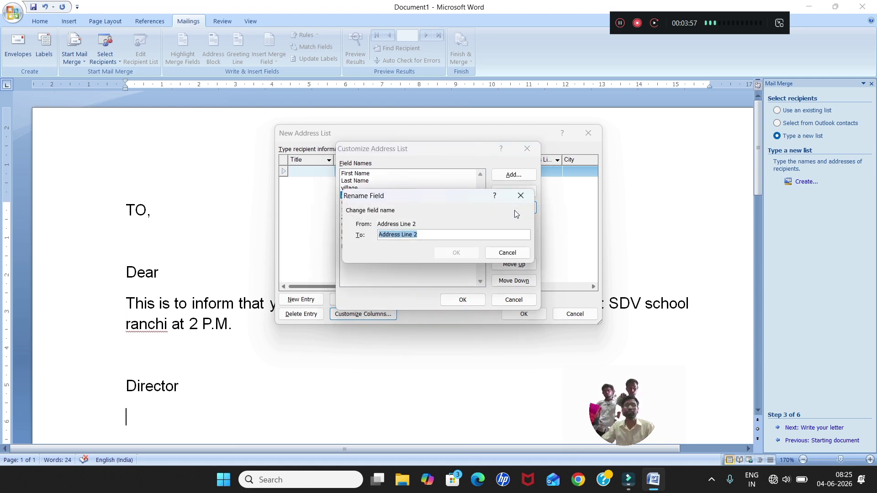
pyautogui.write('post')
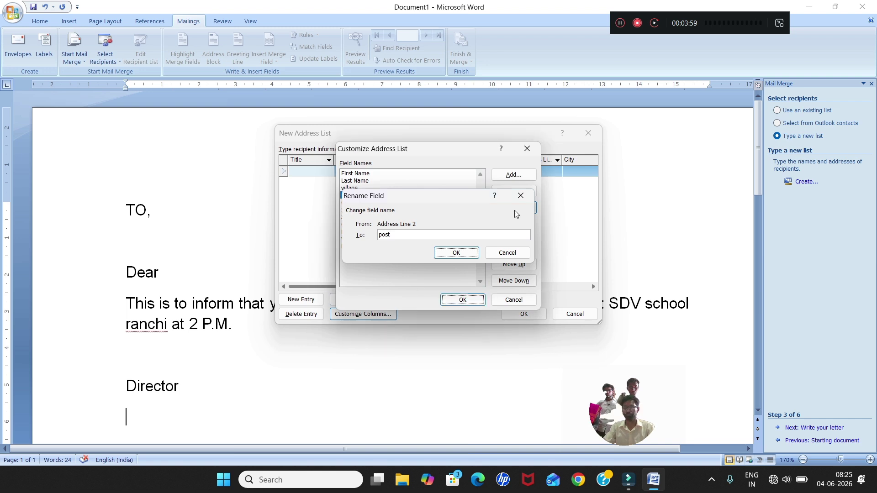
pyautogui.press('Return')
pyautogui.click(352, 203)
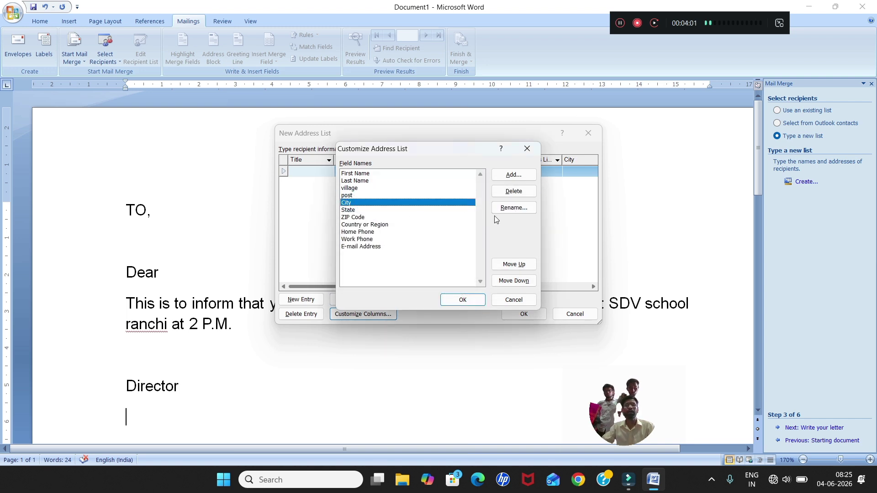
pyautogui.click(515, 209)
pyautogui.write('dis')
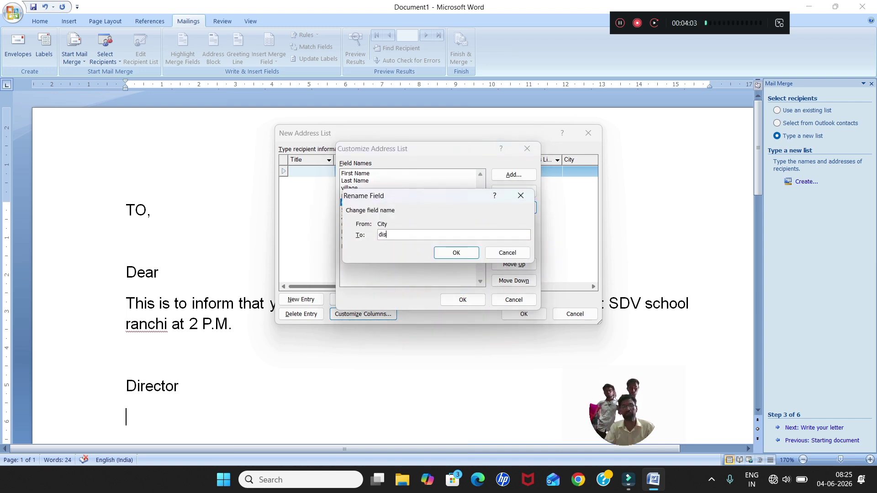
pyautogui.write('t')
pyautogui.press('Return')
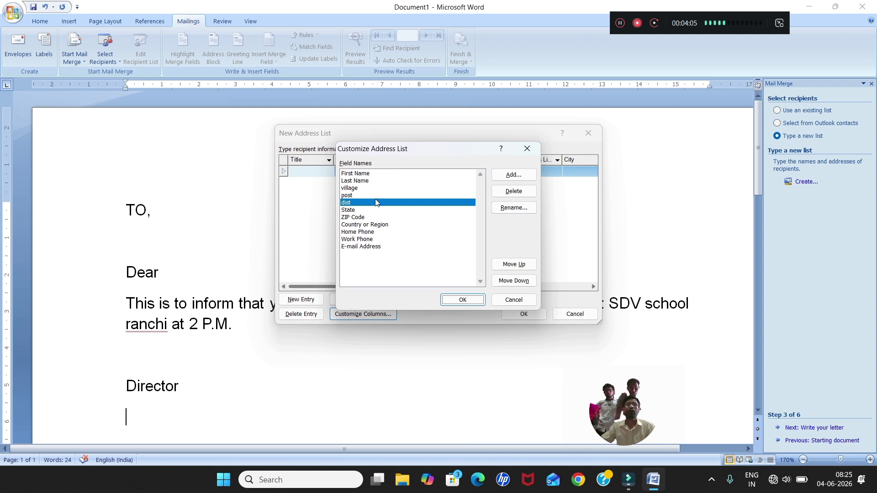
pyautogui.click(356, 217)
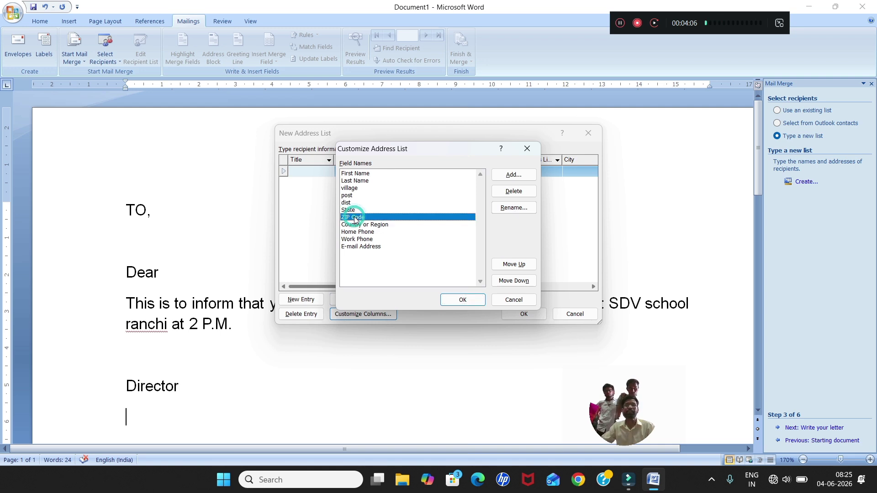
pyautogui.click(525, 216)
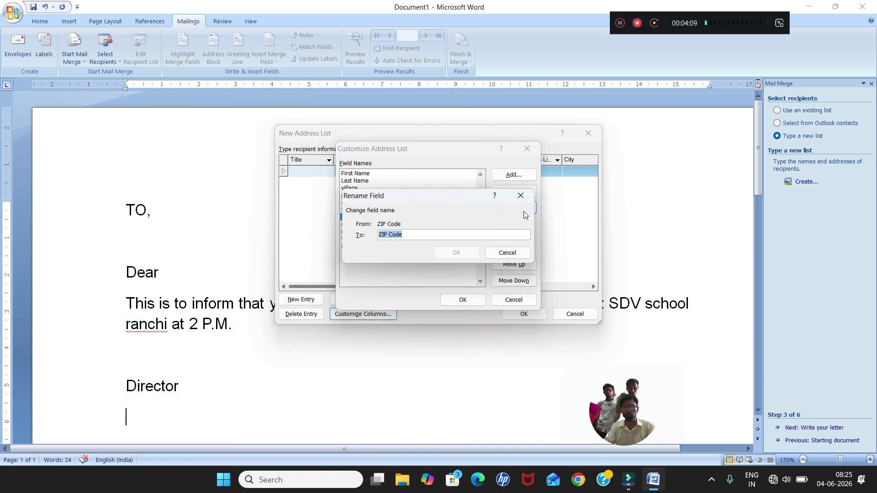
pyautogui.write('pin code')
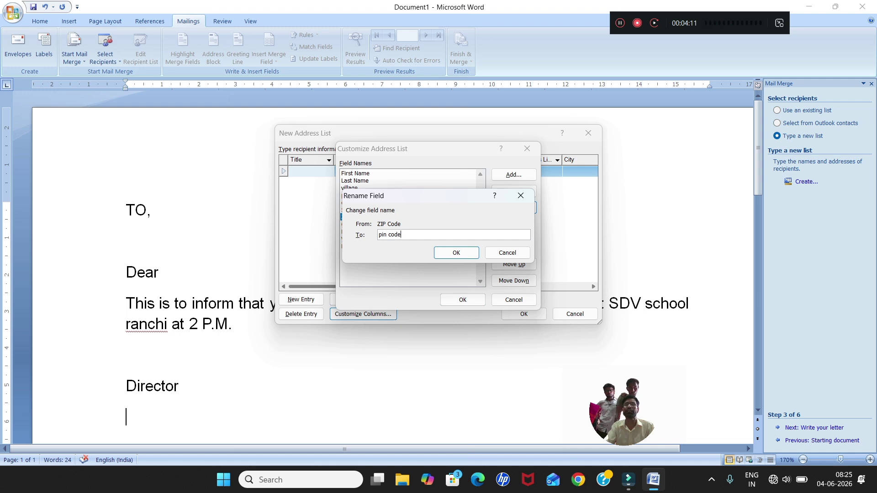
pyautogui.click(453, 255)
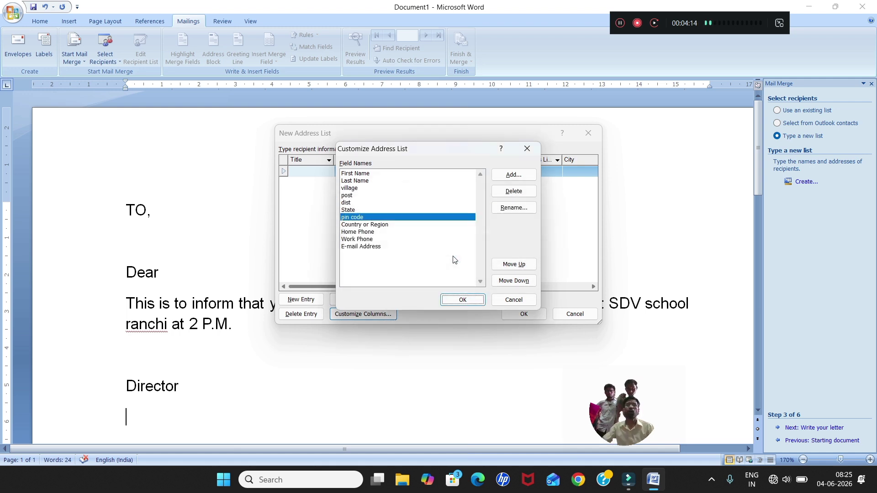
# Delete the E-mail Address, Work Phone, Home Phone and Country or Region fields.
pyautogui.click(379, 247)
pyautogui.click(509, 194)
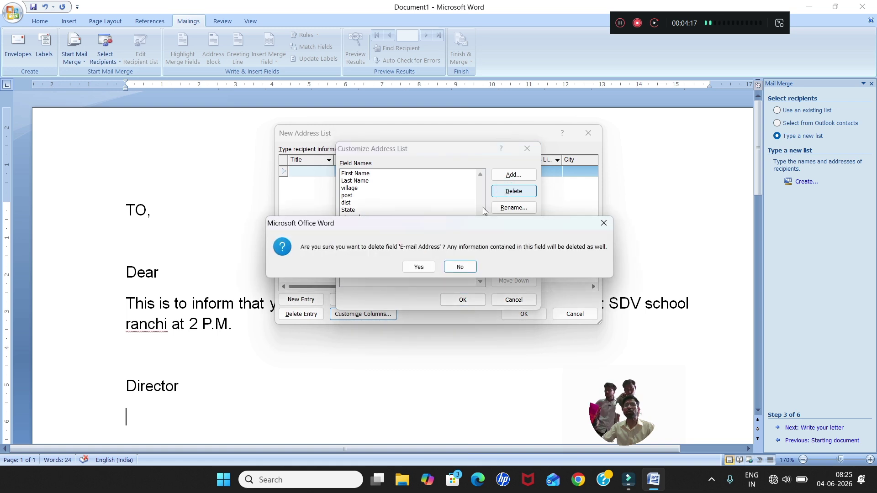
pyautogui.click(417, 266)
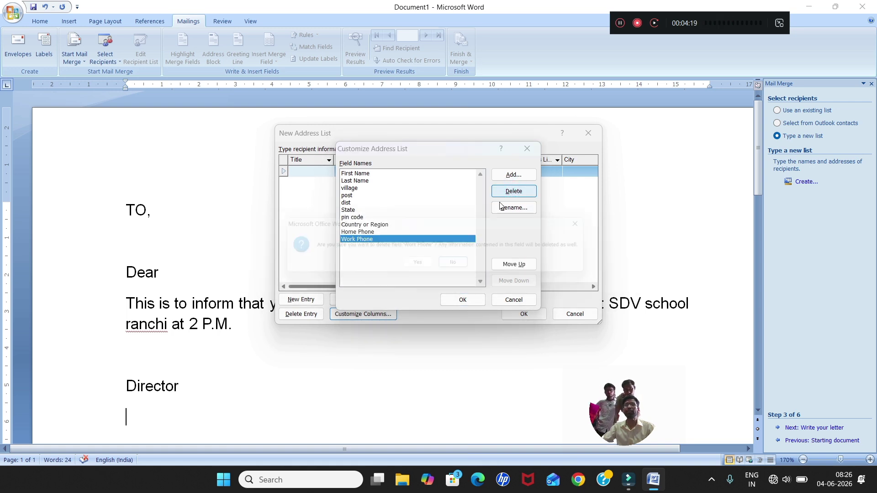
pyautogui.click(514, 191)
pyautogui.click(422, 266)
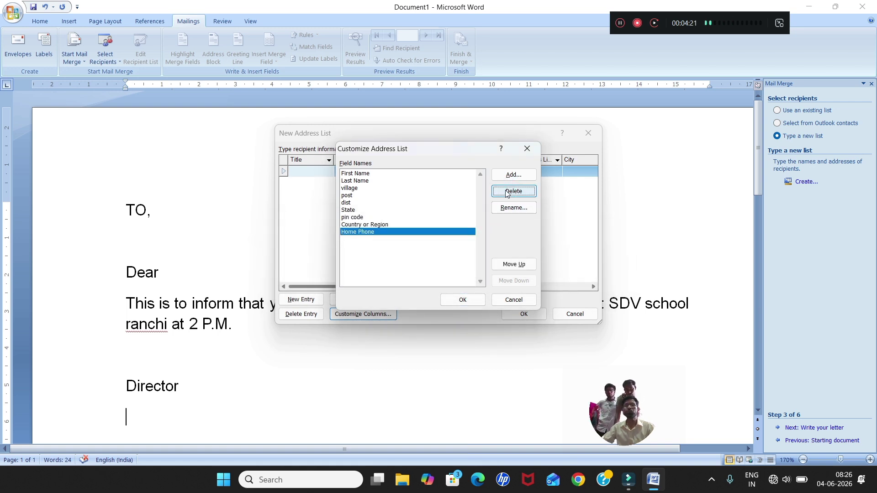
pyautogui.click(512, 192)
pyautogui.click(427, 268)
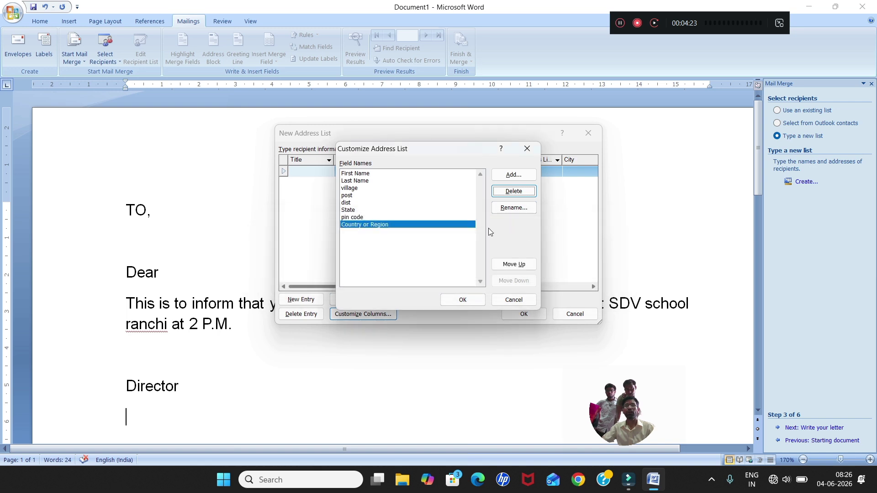
pyautogui.click(513, 192)
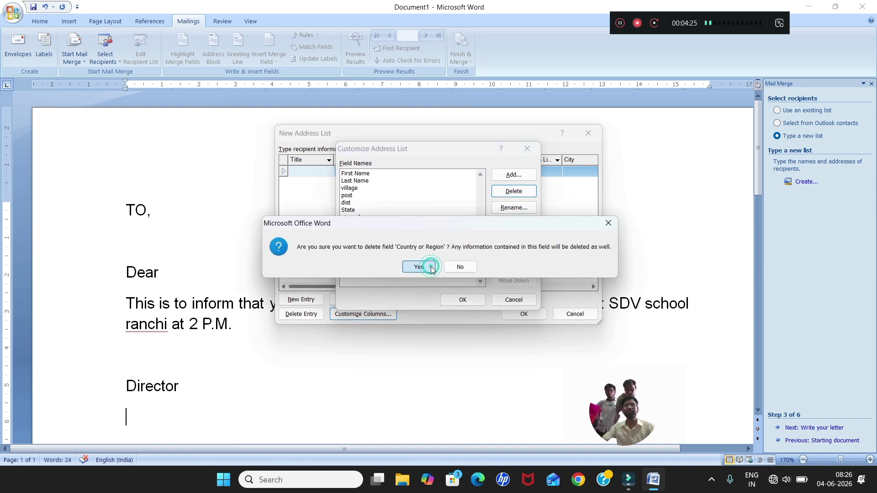
pyautogui.click(427, 267)
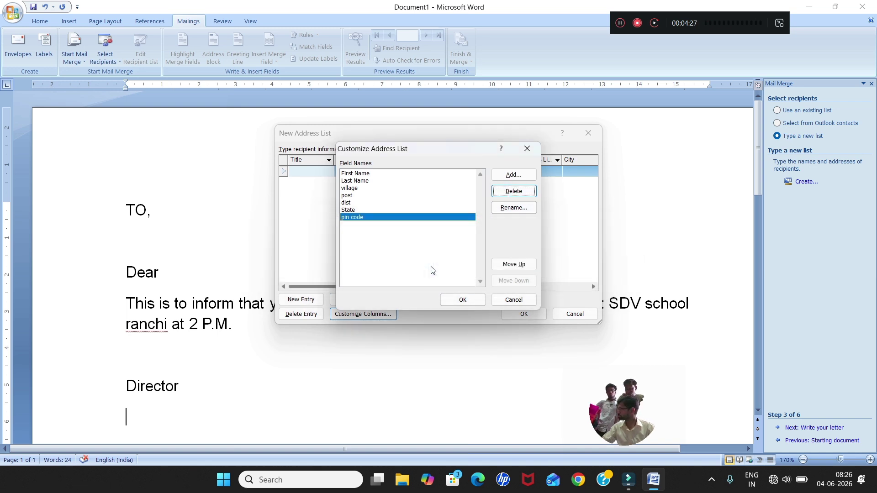
# Accept the customised fields and enter the first recipient's name, village, post, dist, State and pin code.
pyautogui.click(464, 299)
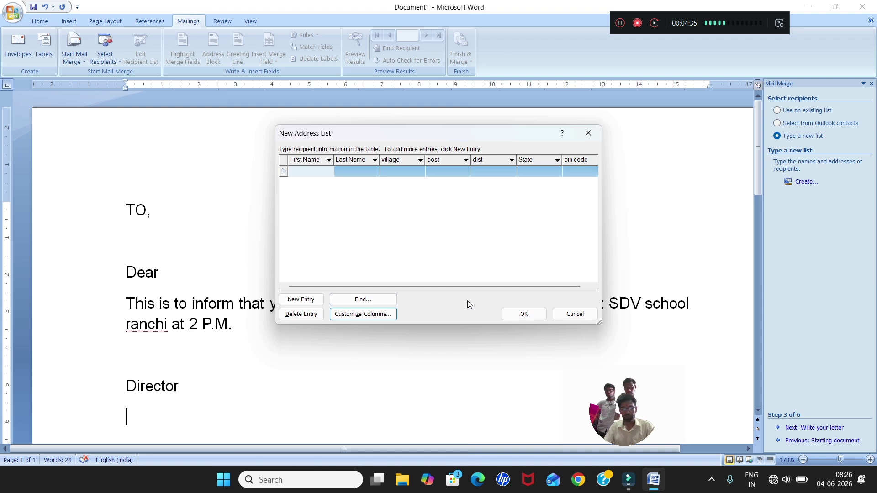
pyautogui.press('Tab')
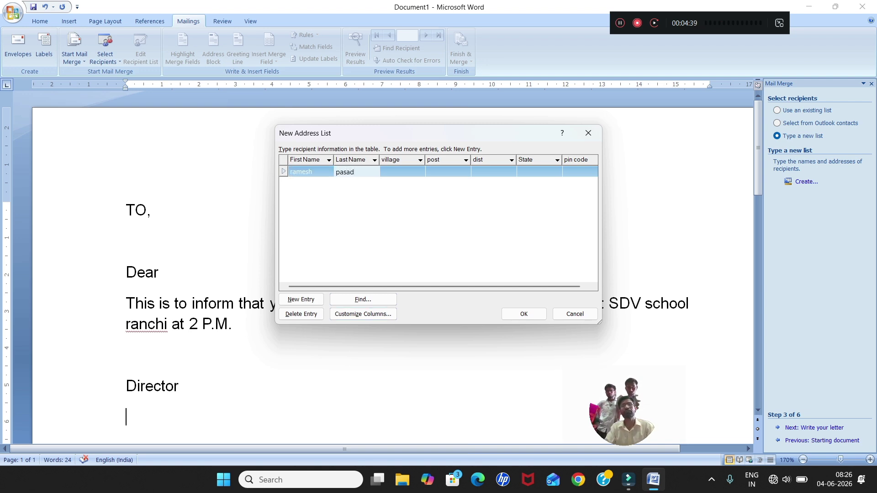
pyautogui.press('Tab')
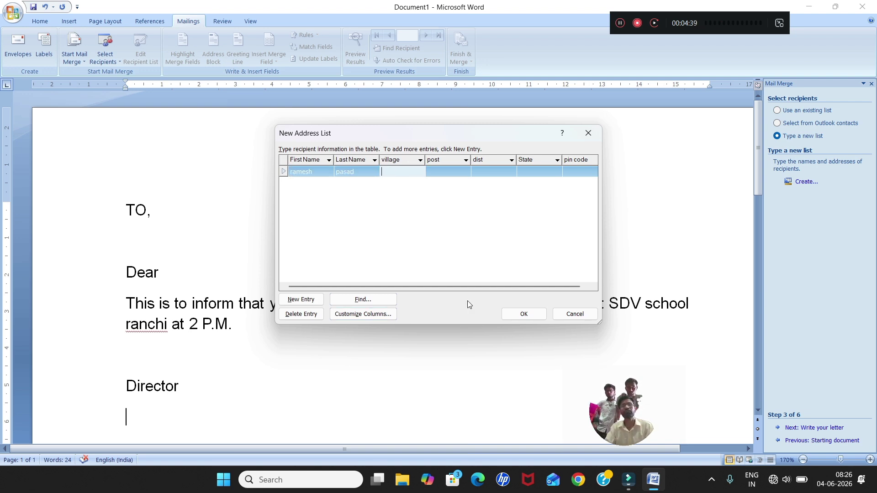
pyautogui.write('jhajh')
pyautogui.press('Tab')
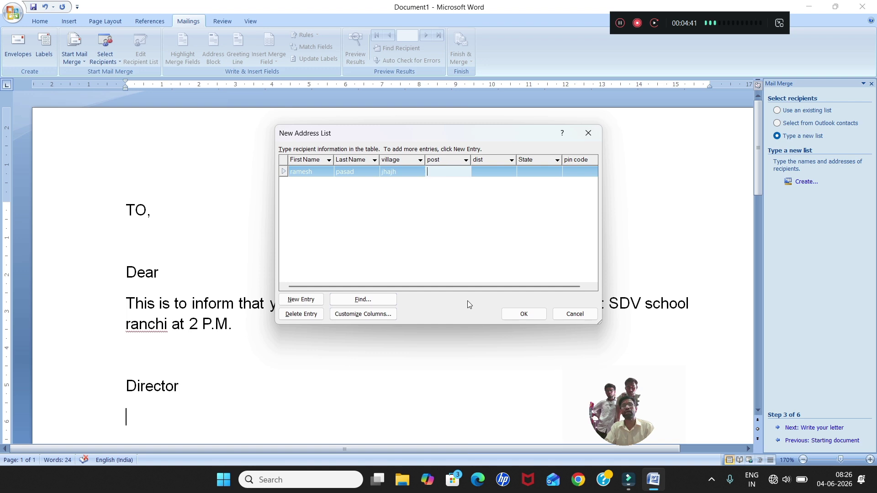
pyautogui.write('jhajha')
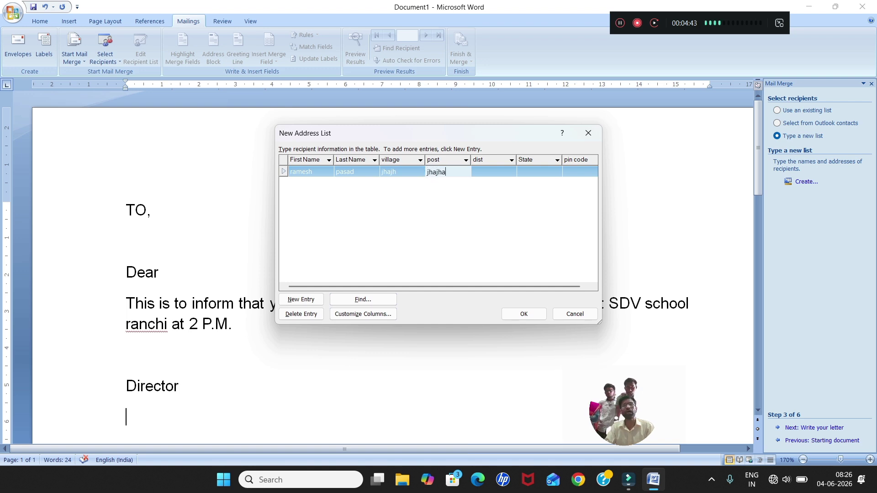
pyautogui.press('Tab')
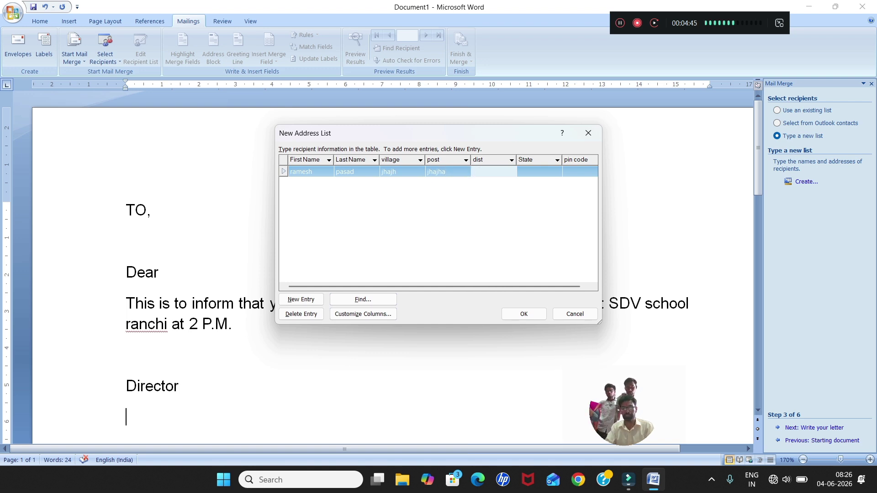
pyautogui.write('j')
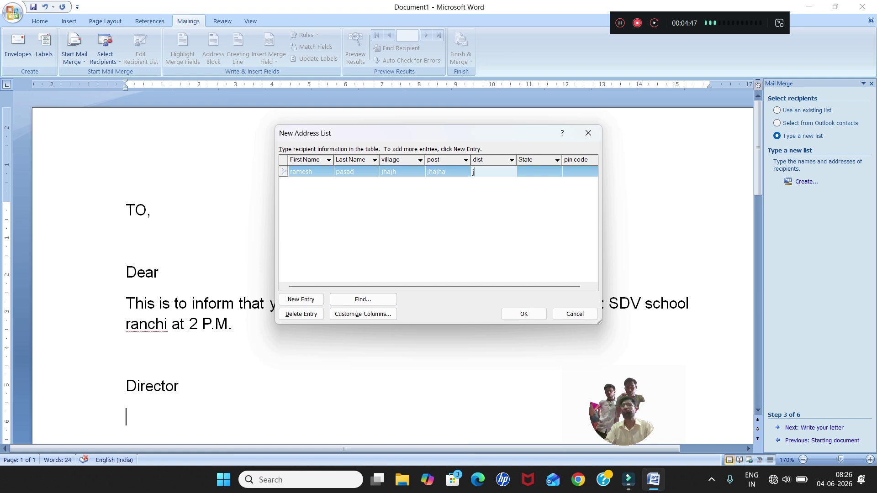
pyautogui.write('amui')
pyautogui.press('Tab')
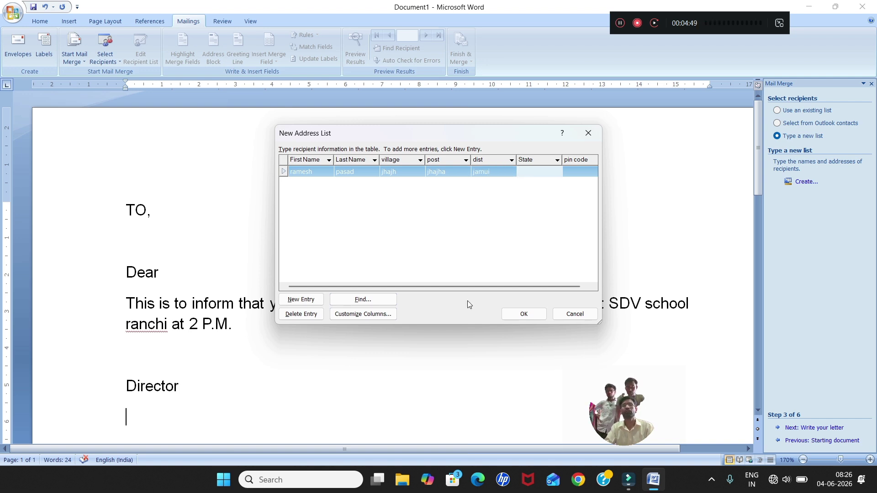
pyautogui.write('bihar')
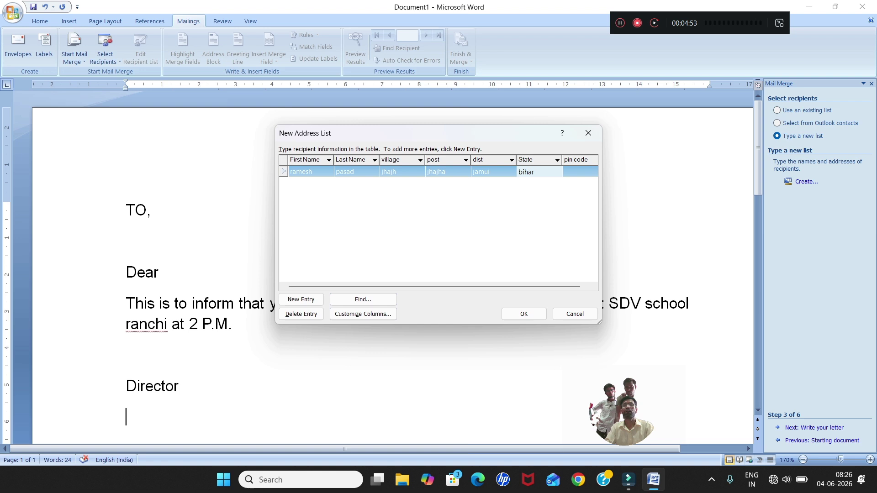
pyautogui.press('Tab')
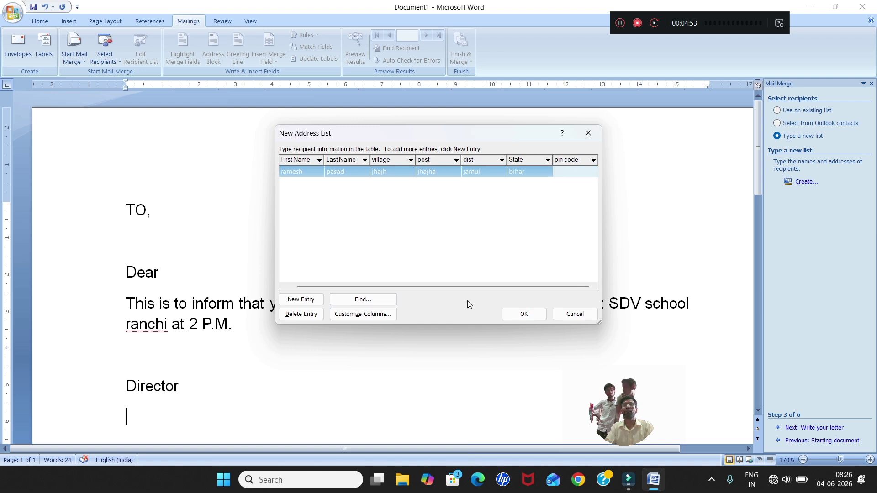
pyautogui.write('7834783')
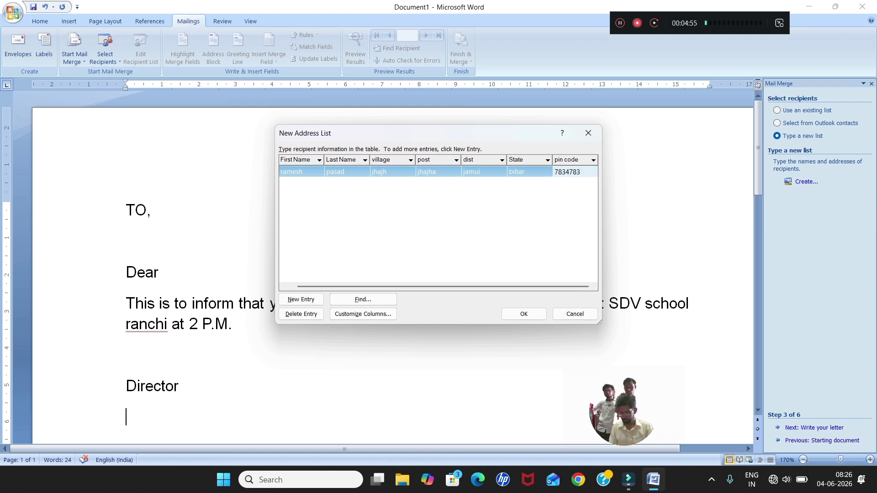
# Add a second recipient record with name, village, post, dist, State and pin code.
pyautogui.press('Tab')
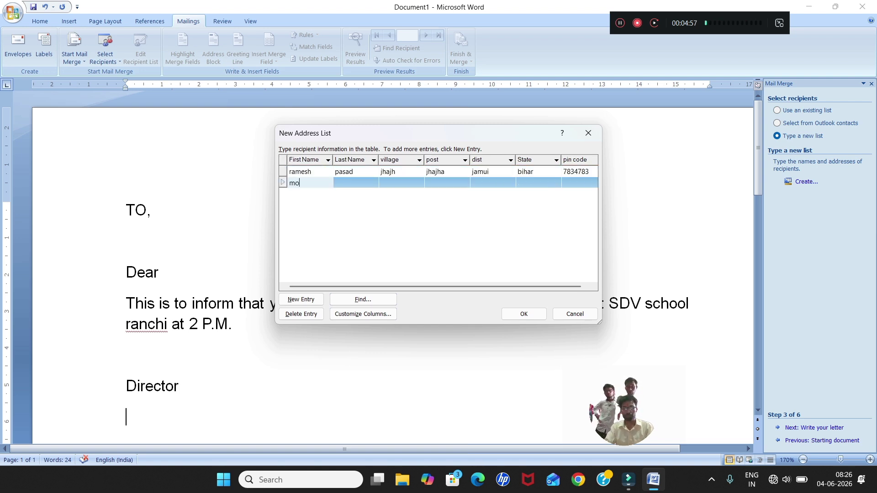
pyautogui.press('Tab')
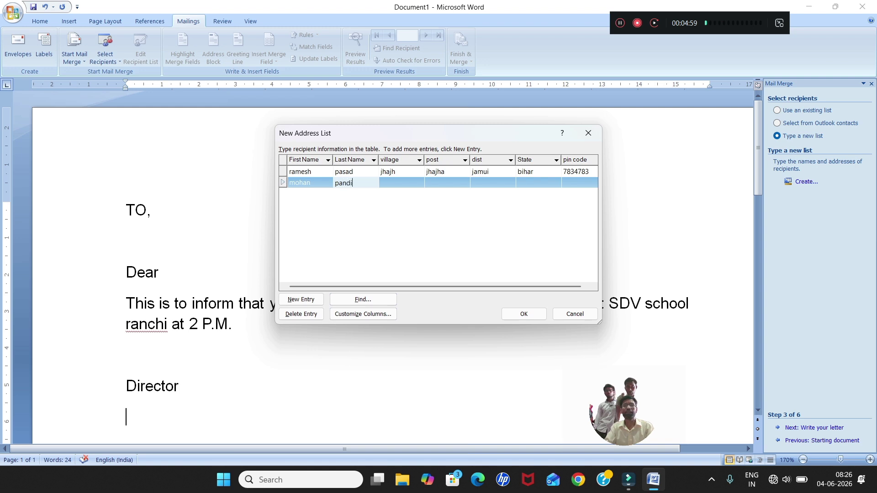
pyautogui.press('Tab')
pyautogui.write('rohit')
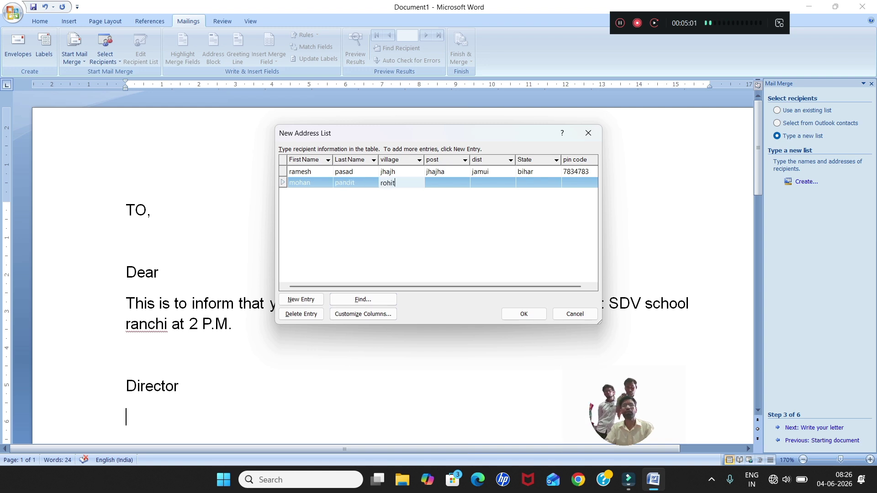
pyautogui.press('BackSpace')
pyautogui.write('ni')
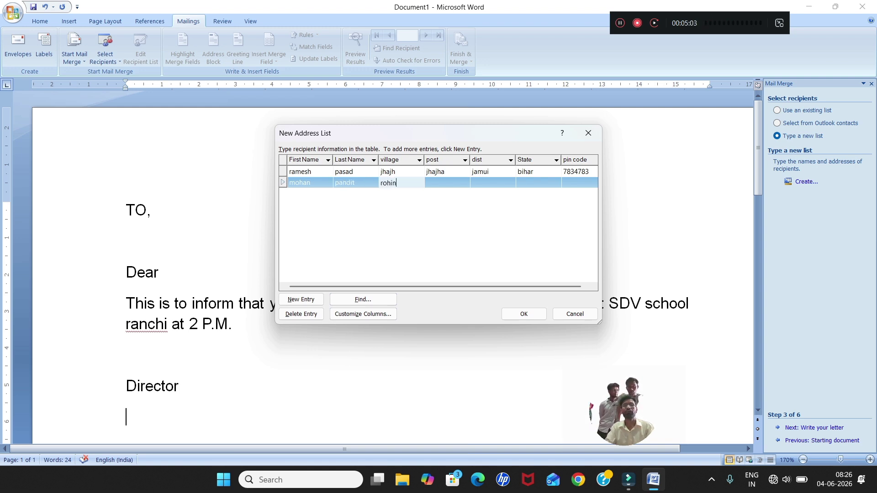
pyautogui.press('Tab')
pyautogui.write('jasi')
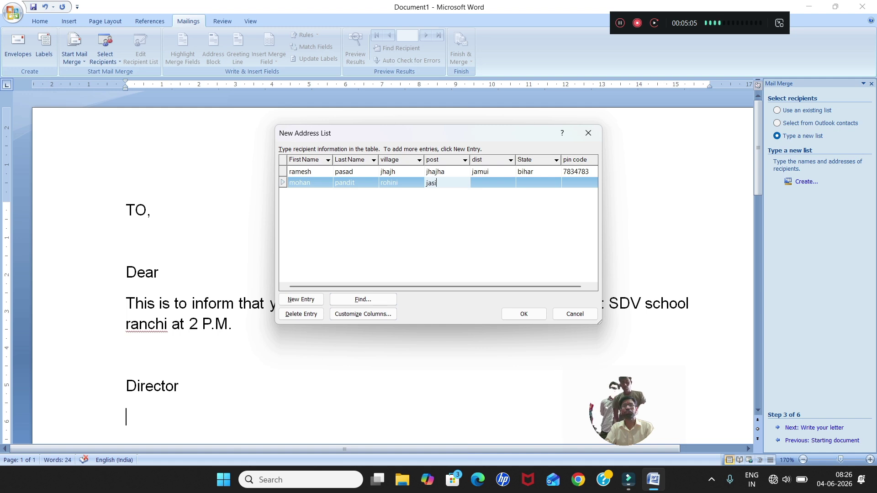
pyautogui.write('dih')
pyautogui.press('Tab')
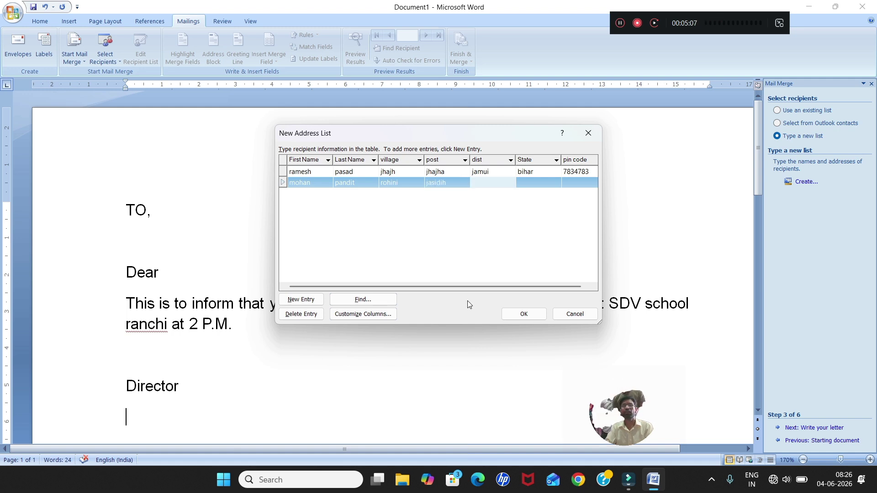
pyautogui.write('deoghar')
pyautogui.press('Tab')
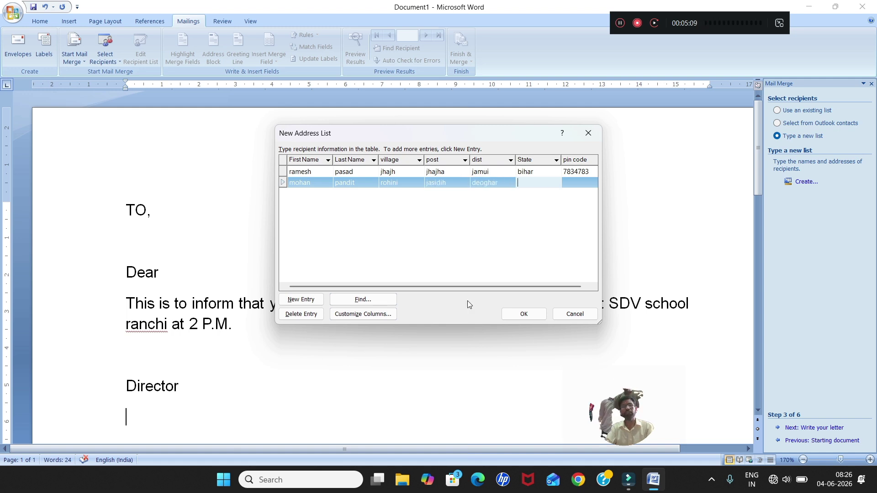
pyautogui.write('jharkhand')
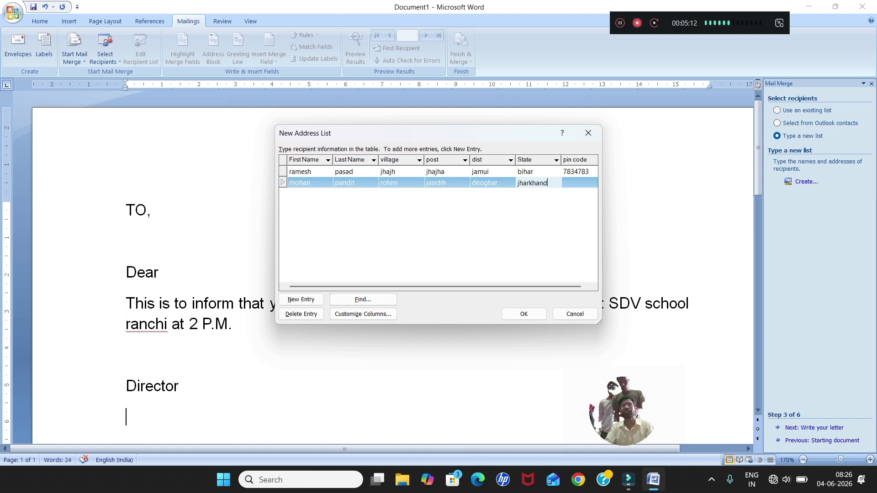
pyautogui.press('Tab')
pyautogui.write('37848937489')
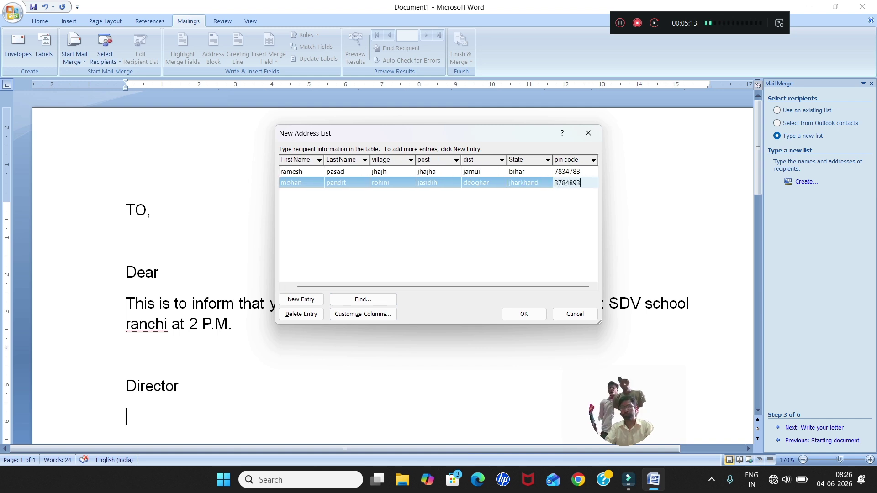
pyautogui.press('BackSpace')
pyautogui.press('BackSpace')
pyautogui.press('BackSpace')
pyautogui.press('BackSpace')
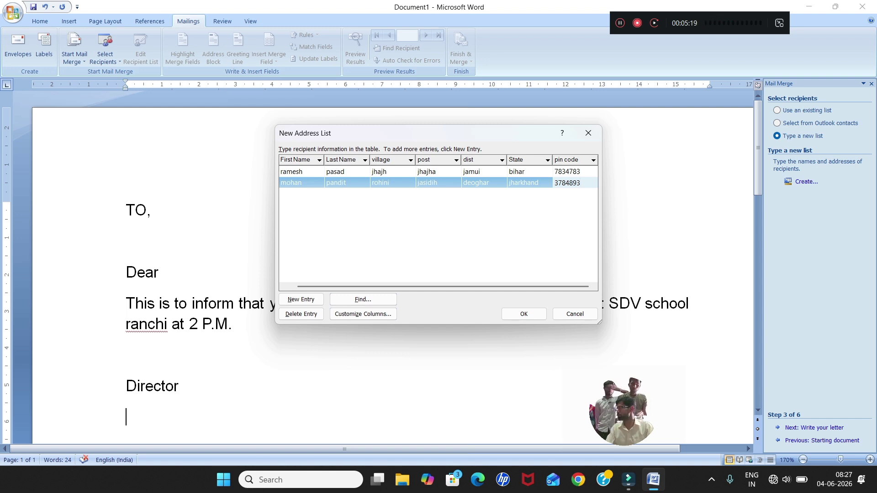
# Add a third recipient record with name, village, post, dist, State and pin code.
pyautogui.press('Tab')
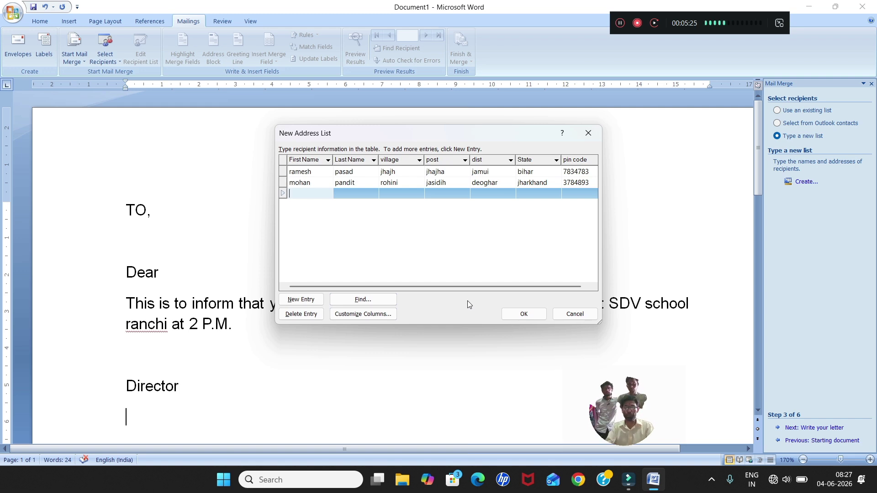
pyautogui.press('Tab')
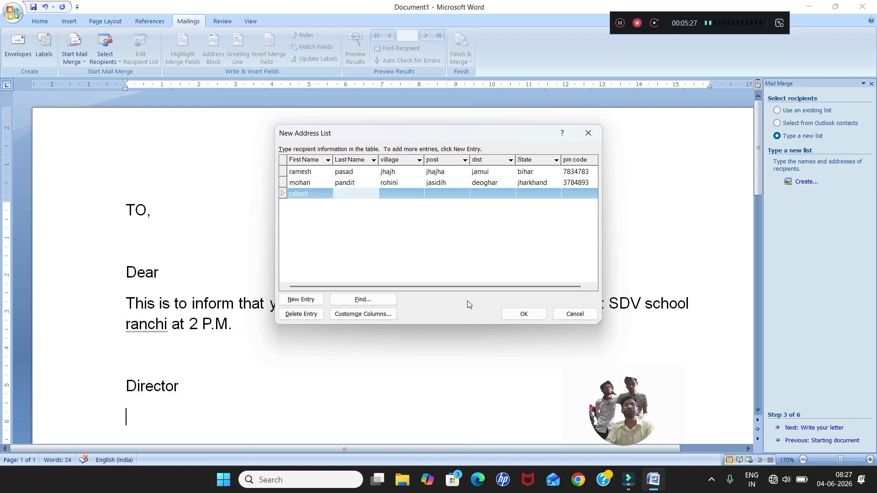
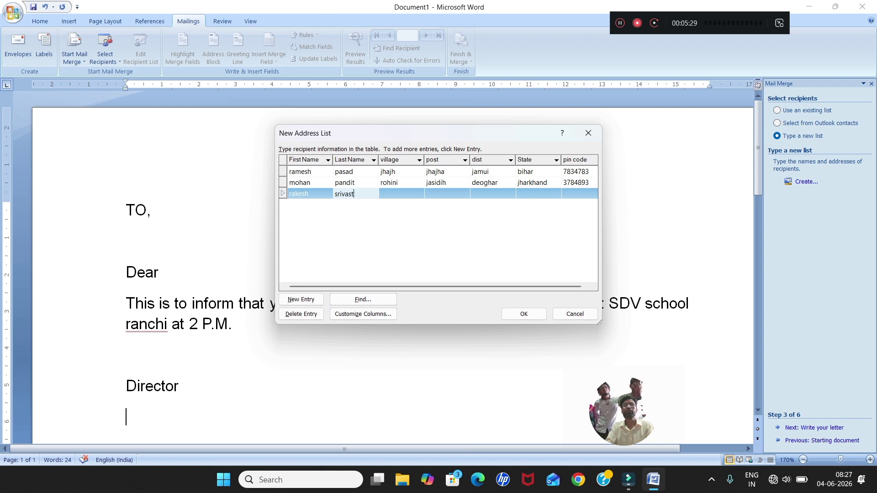
pyautogui.press('Tab')
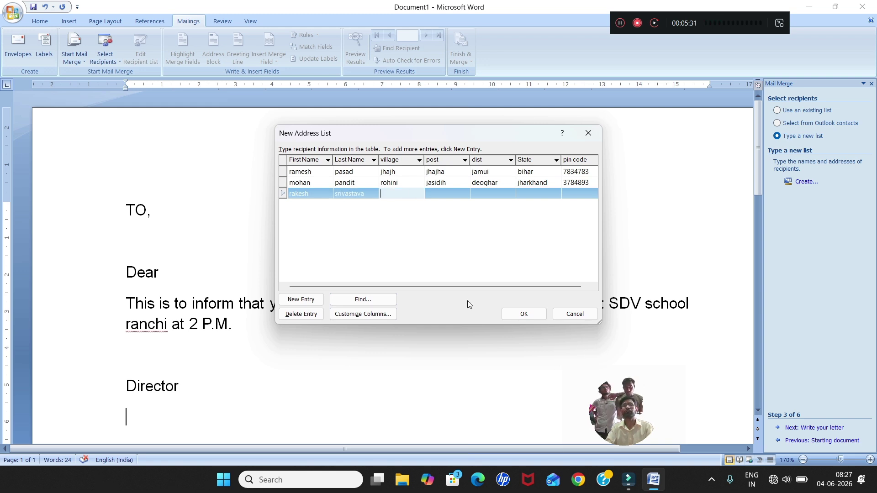
pyautogui.write('j')
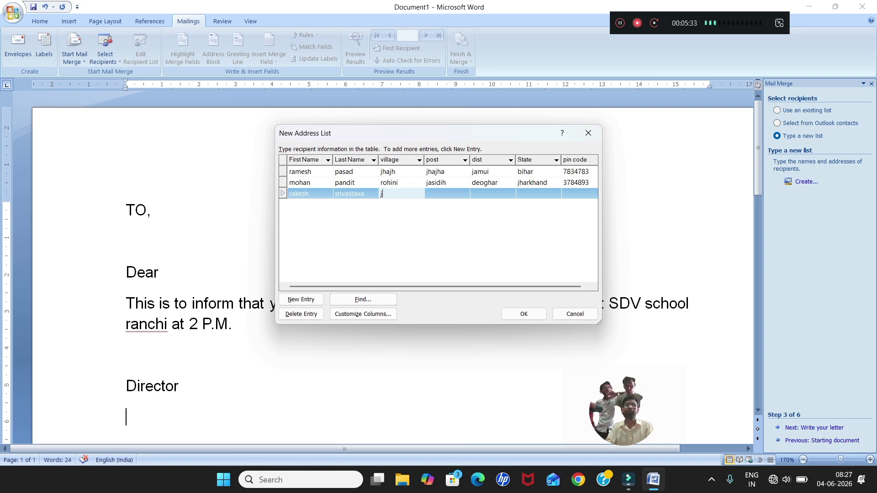
pyautogui.write('haria')
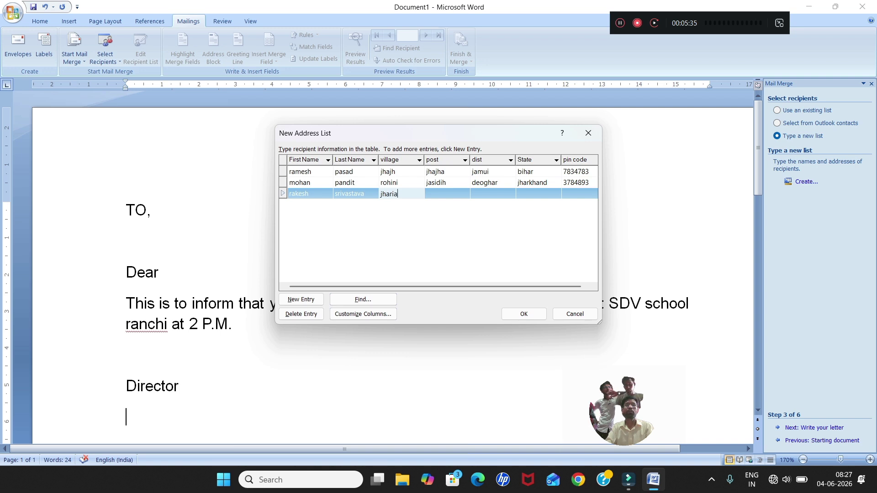
pyautogui.press('Tab')
pyautogui.write('jhar')
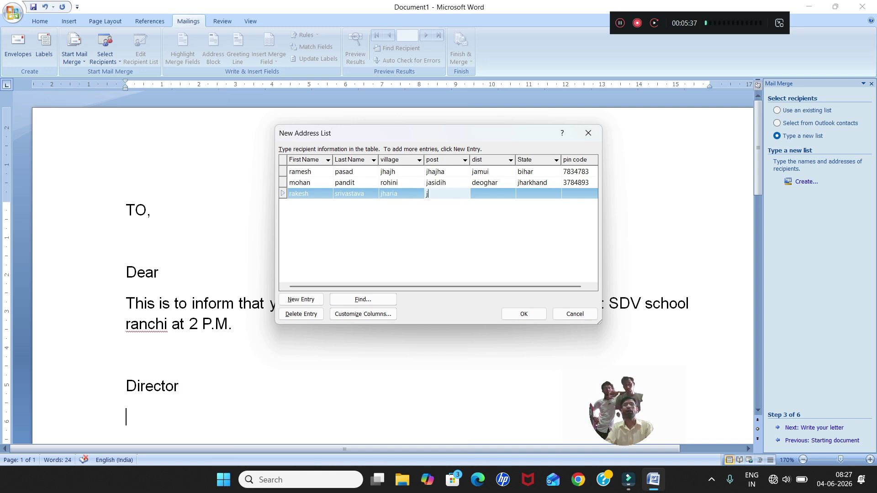
pyautogui.press('Tab')
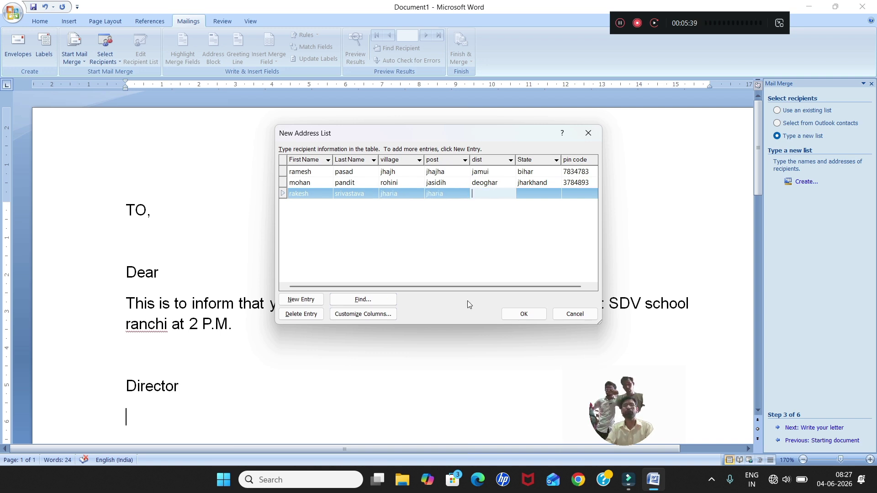
pyautogui.write('dhan')
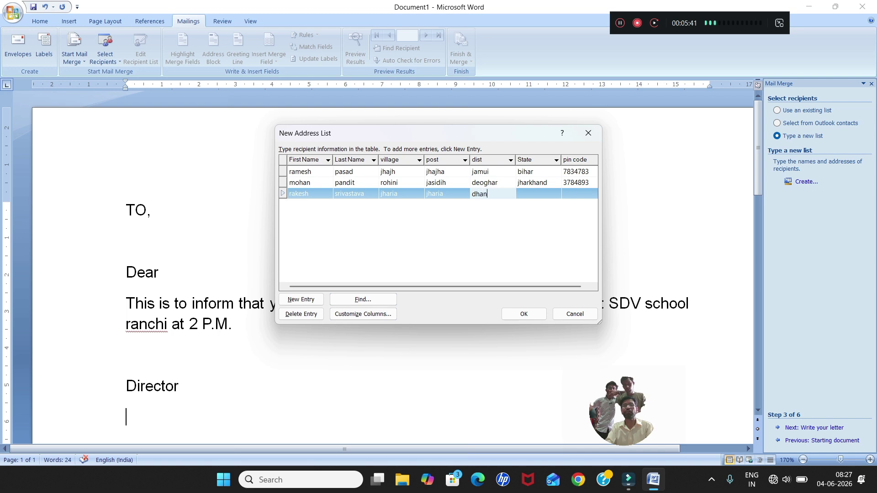
pyautogui.write('bad')
pyautogui.press('Tab')
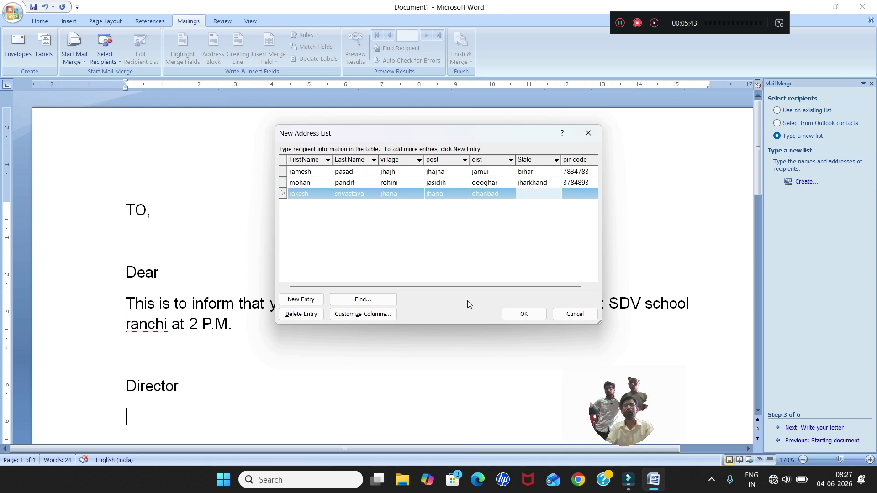
pyautogui.write('jha')
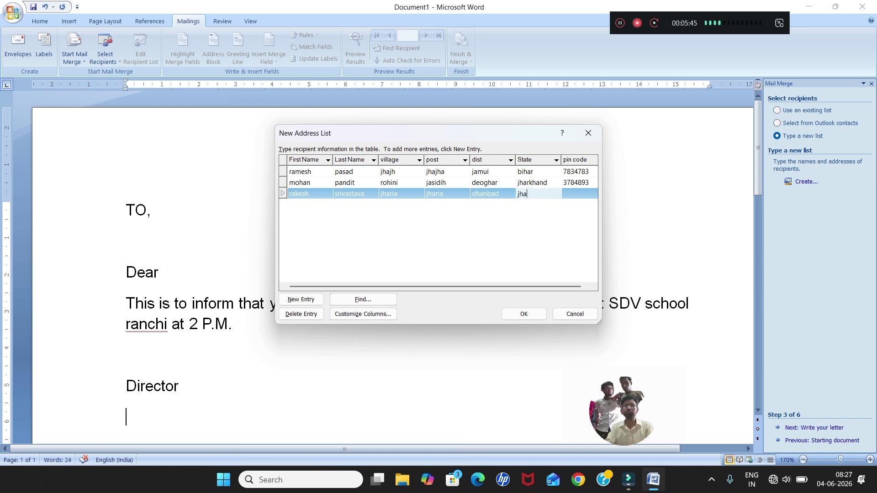
pyautogui.write('rkhand')
pyautogui.press('Tab')
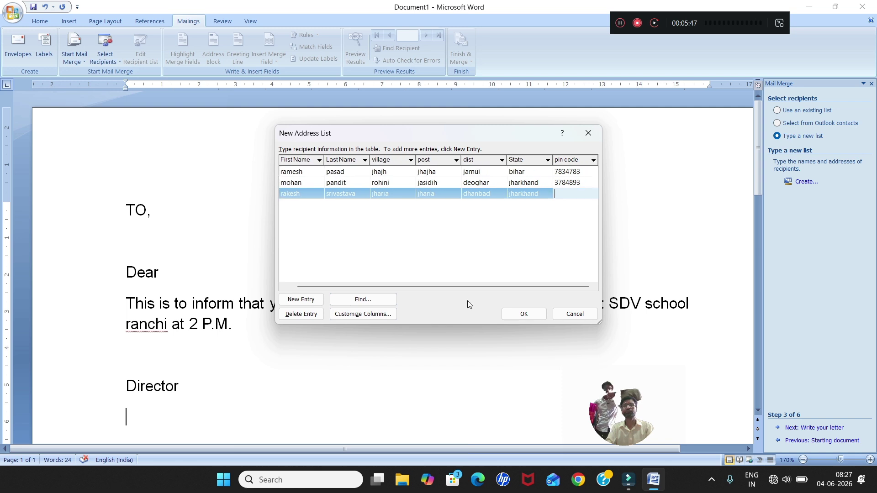
pyautogui.write('2873927')
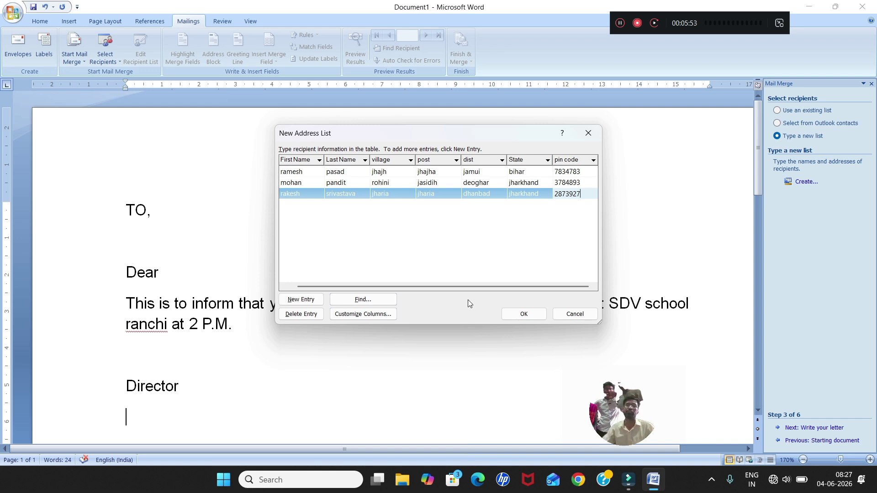
pyautogui.press('Tab')
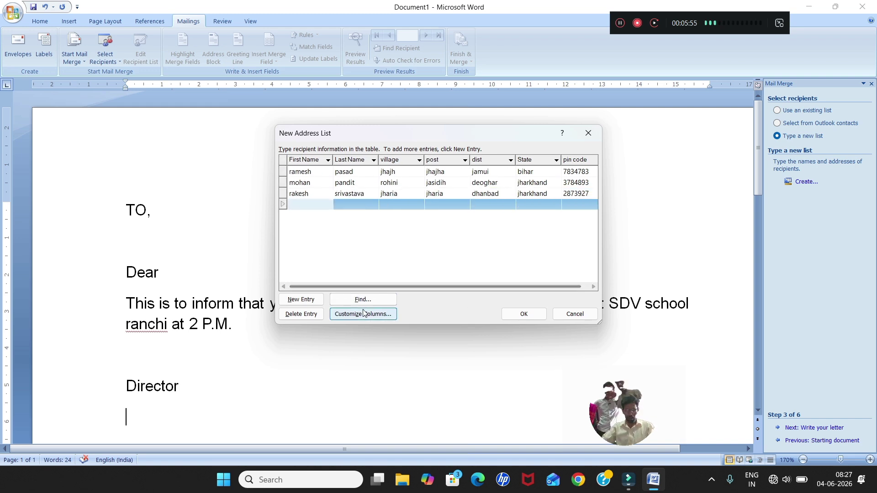
# Save the recipient list as 'vikash address' and accept it as the merge recipients.
pyautogui.click(534, 315)
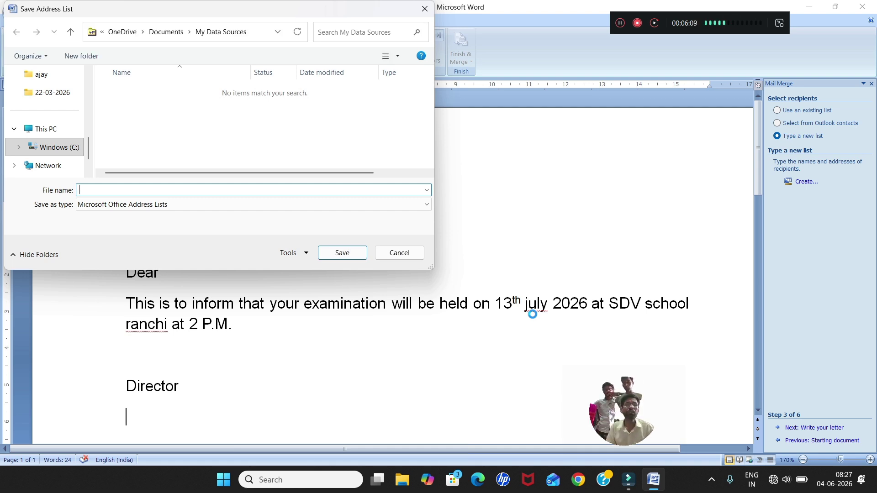
pyautogui.write('vi')
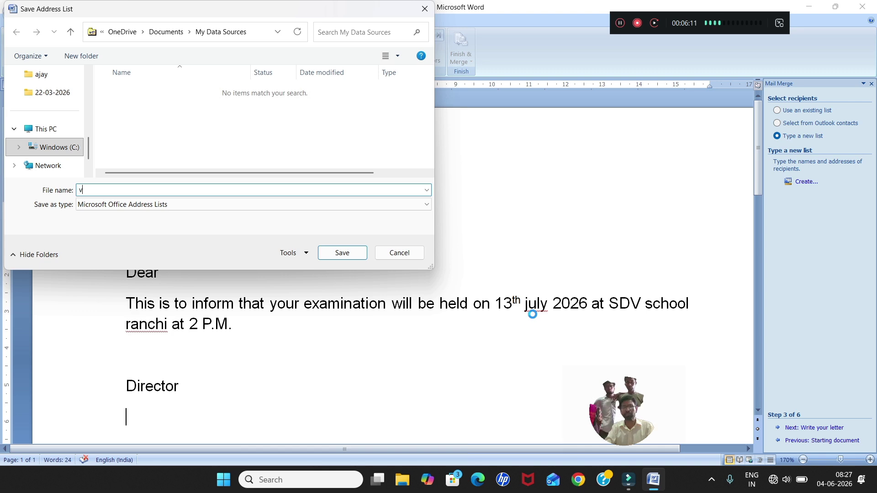
pyautogui.write('ka')
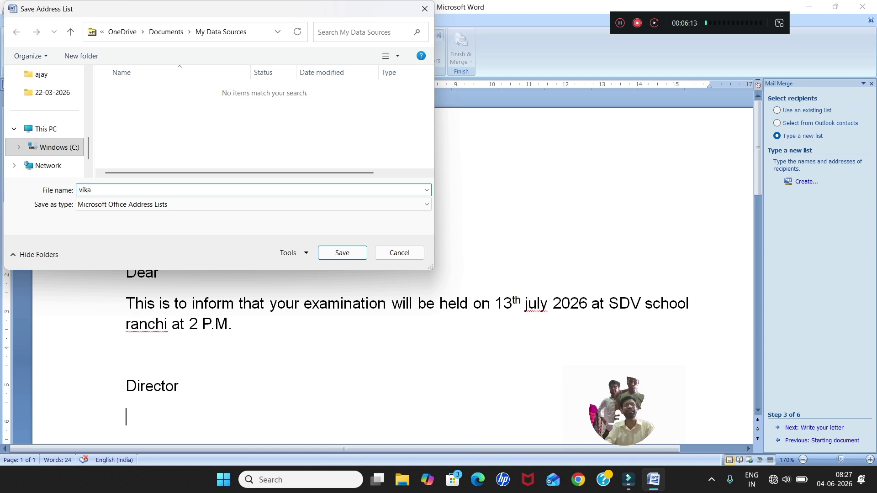
pyautogui.write('sh addre')
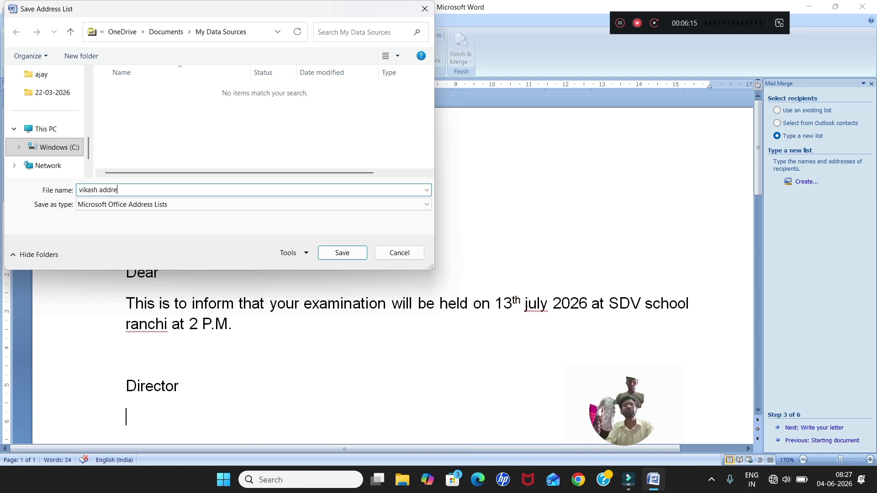
pyautogui.write('ss')
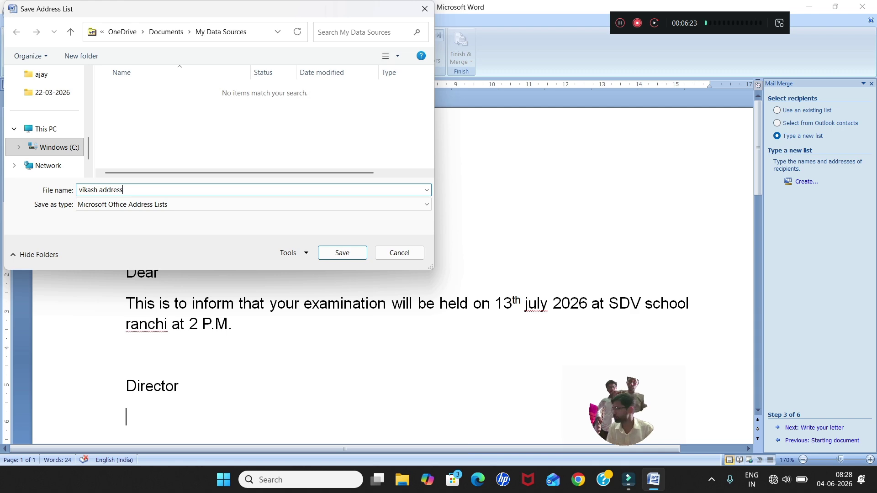
pyautogui.press('Return')
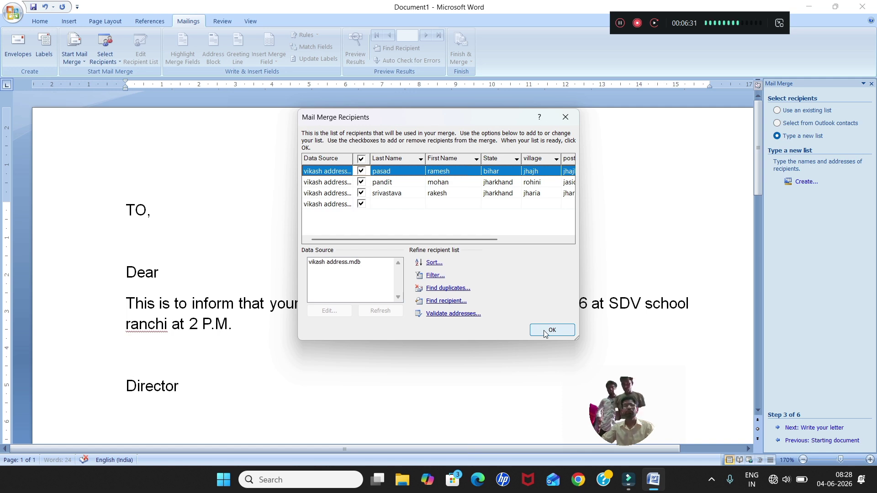
pyautogui.click(545, 331)
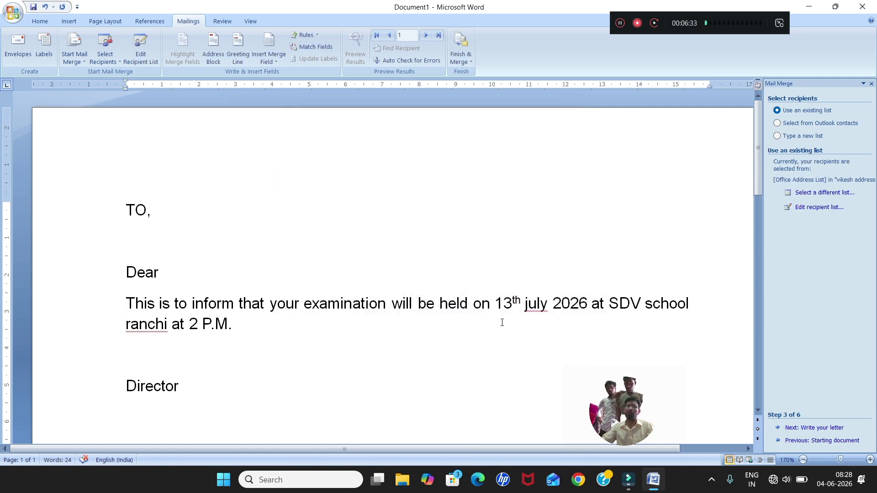
pyautogui.click(135, 211)
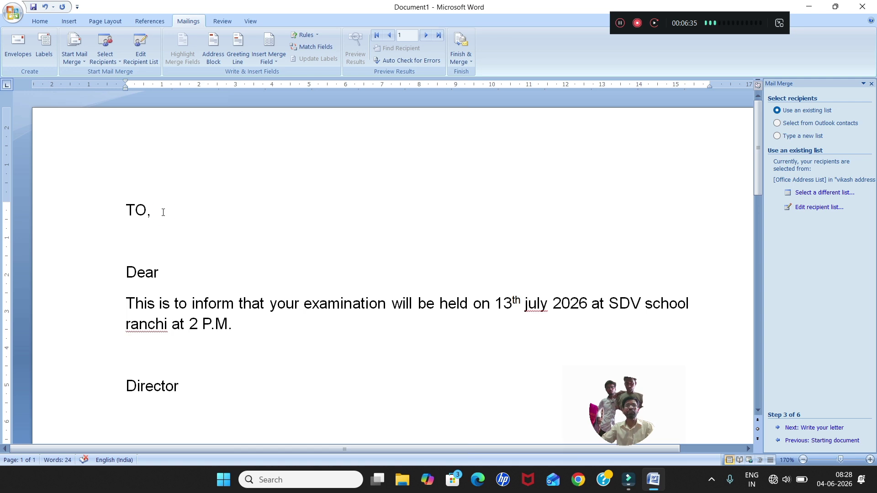
# Insert the First_Name and Last_Name merge fields on a new line below TO.
pyautogui.click(163, 212)
pyautogui.press('Return')
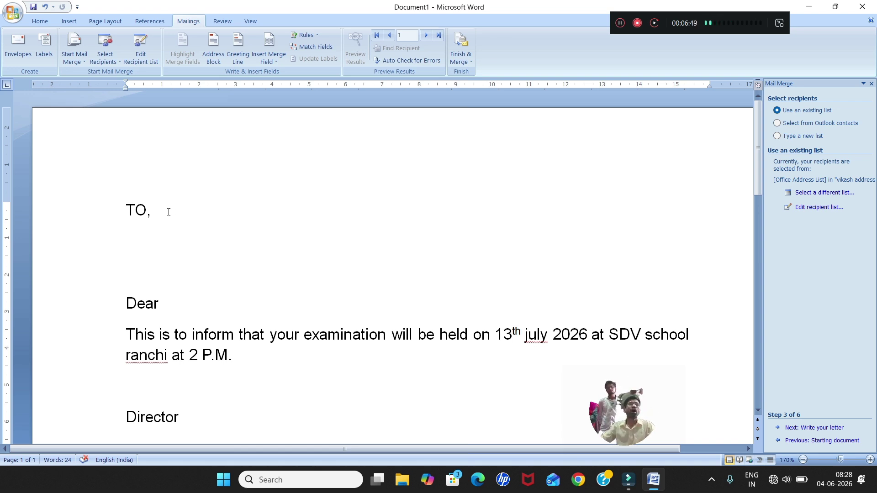
pyautogui.click(267, 62)
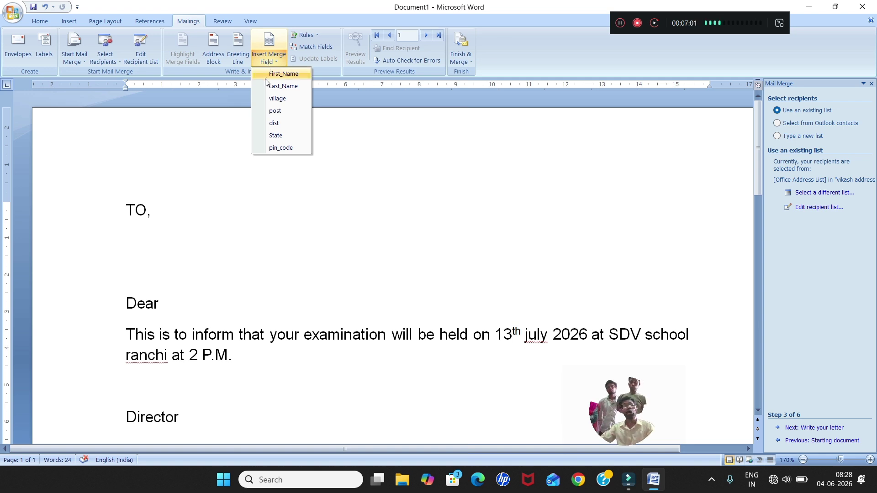
pyautogui.click(275, 76)
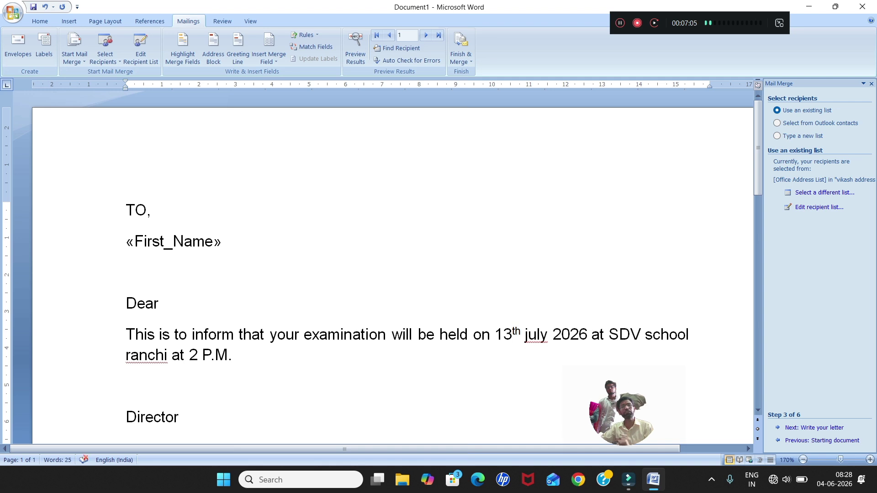
pyautogui.click(271, 65)
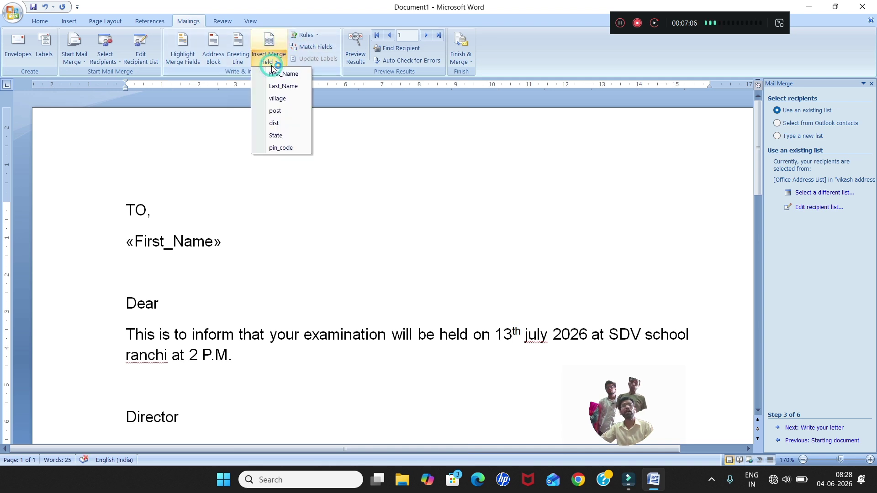
pyautogui.click(275, 89)
# Add the village, post, dist and pin_code merge fields, each on its own line.
pyautogui.press('Return')
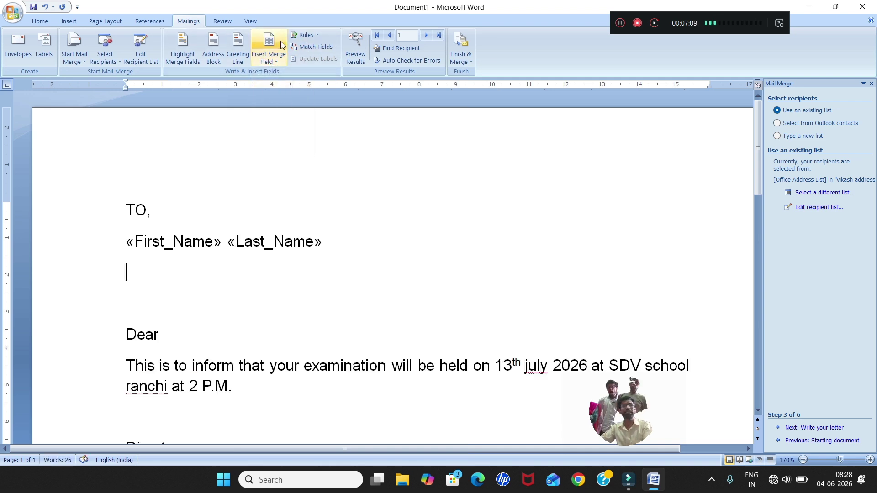
pyautogui.click(272, 61)
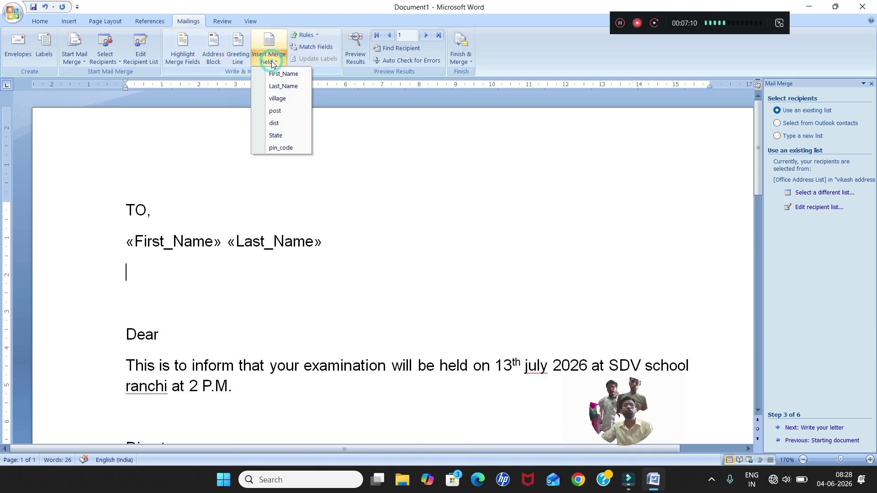
pyautogui.click(276, 99)
pyautogui.press('Return')
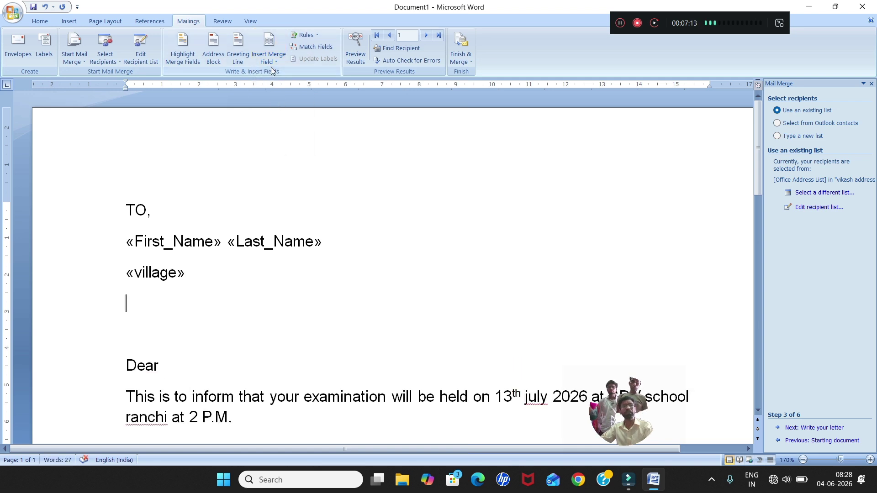
pyautogui.click(272, 64)
pyautogui.click(280, 111)
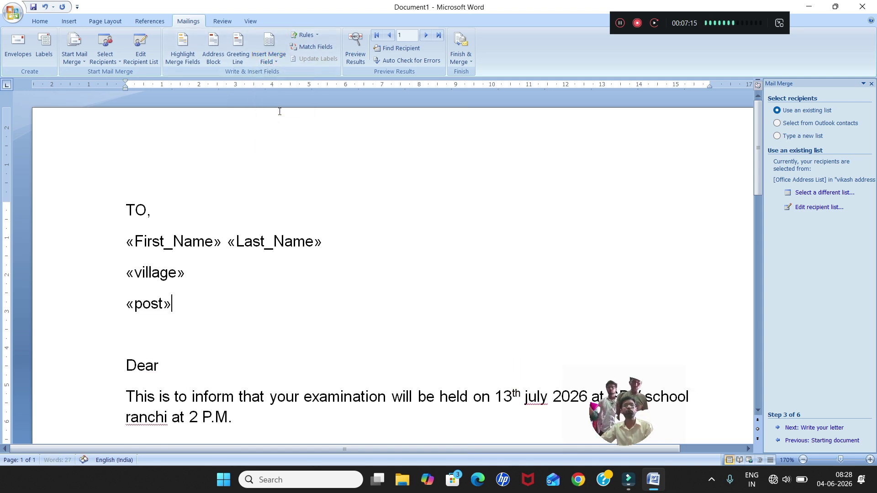
pyautogui.press('Return')
pyautogui.click(273, 62)
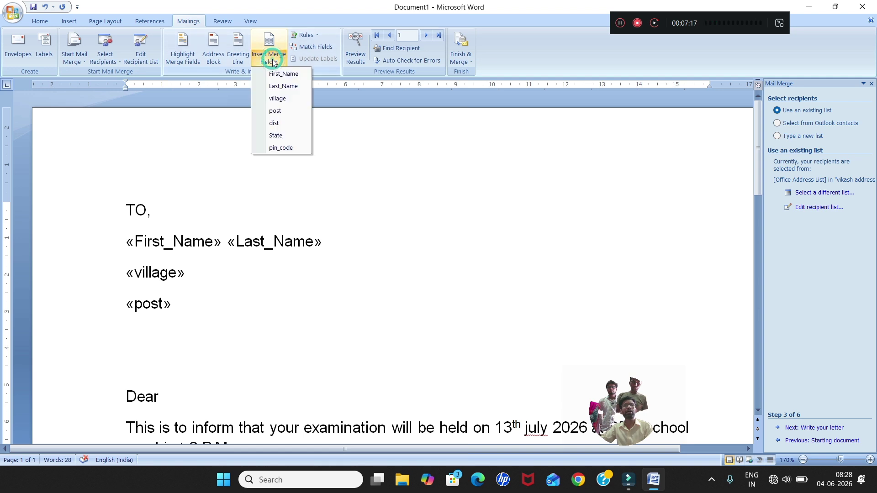
pyautogui.click(275, 123)
pyautogui.press('Return')
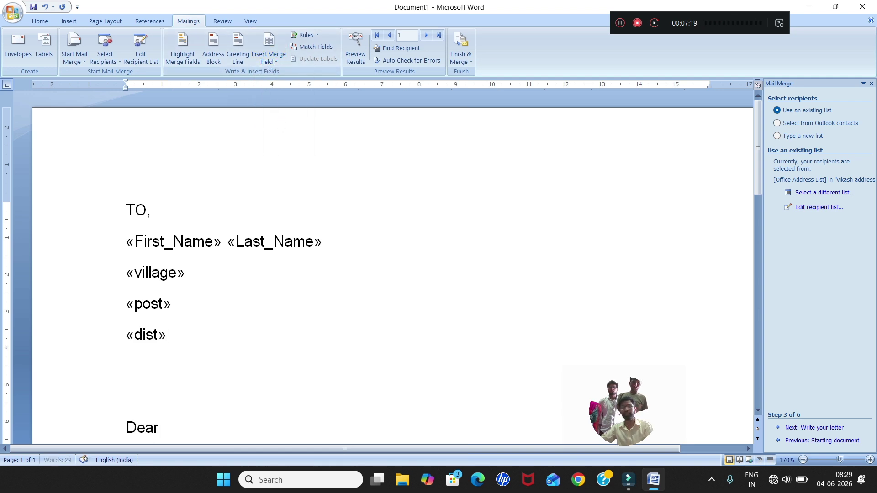
pyautogui.click(273, 62)
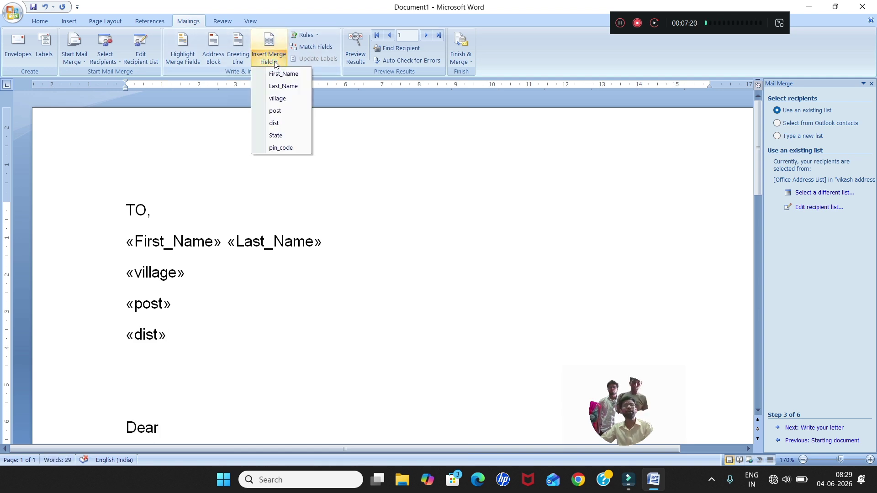
pyautogui.click(289, 146)
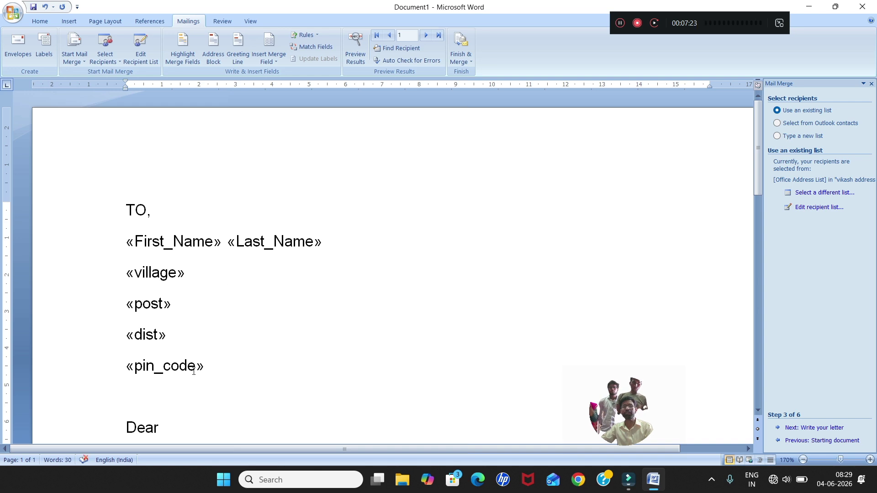
# Insert the State merge field on a new line between dist and pin_code.
pyautogui.click(181, 344)
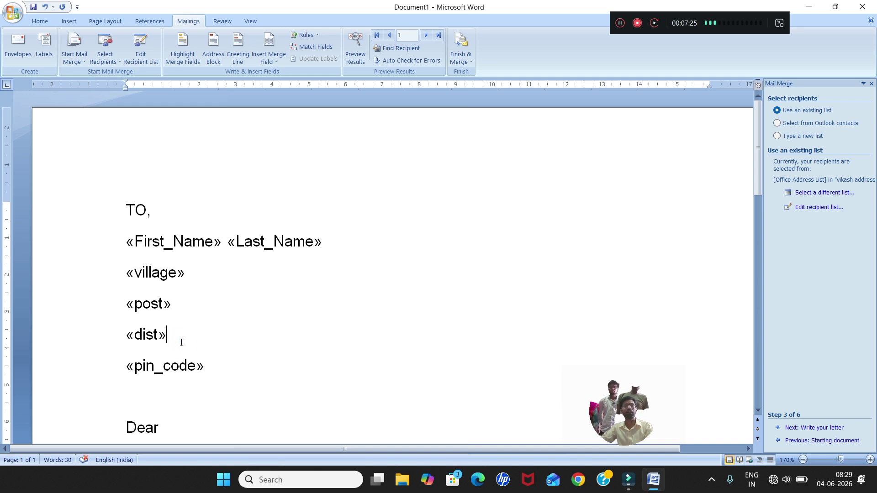
pyautogui.press('Return')
pyautogui.click(267, 62)
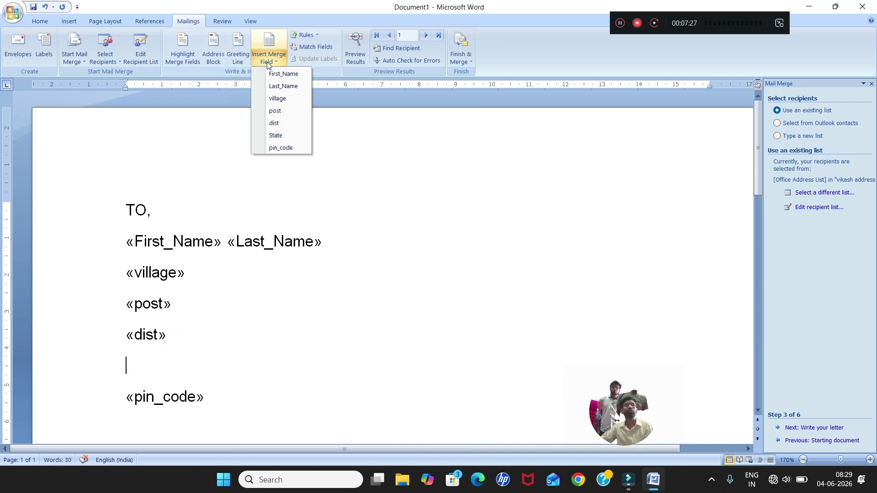
pyautogui.click(281, 135)
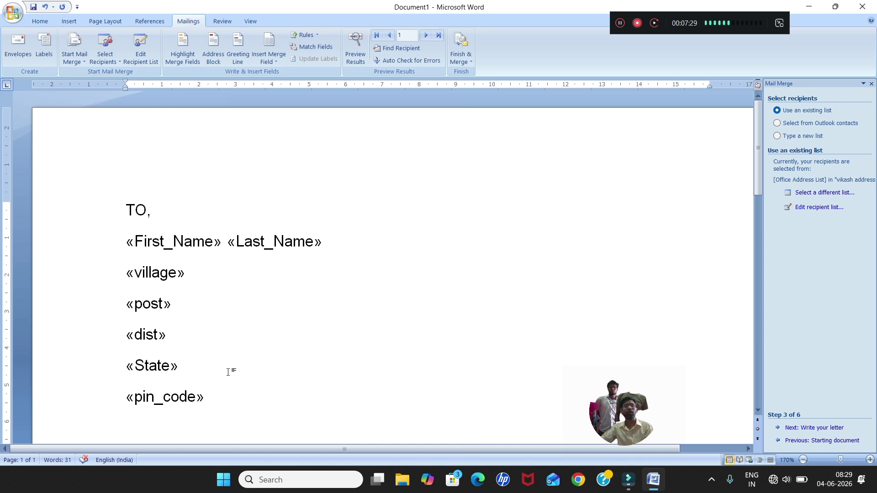
# Make the greeting read Dear «First_Name».
pyautogui.click(232, 396)
pyautogui.scroll(-3, 232, 393)
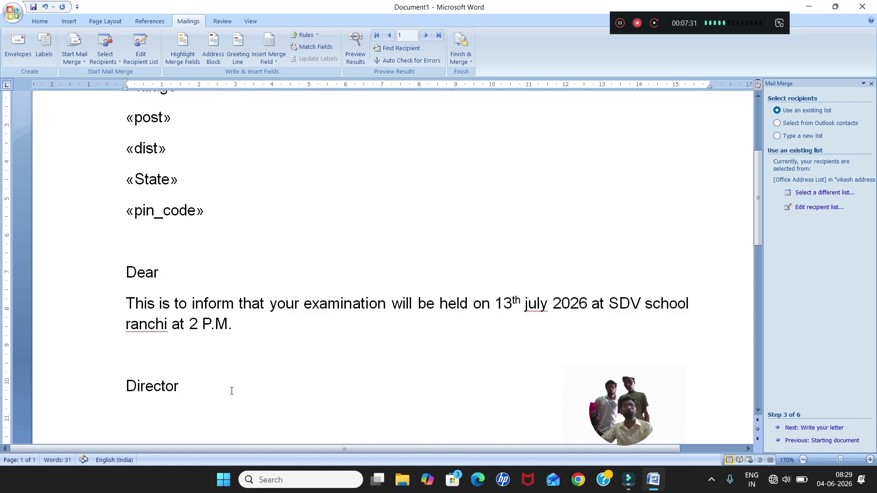
pyautogui.click(220, 275)
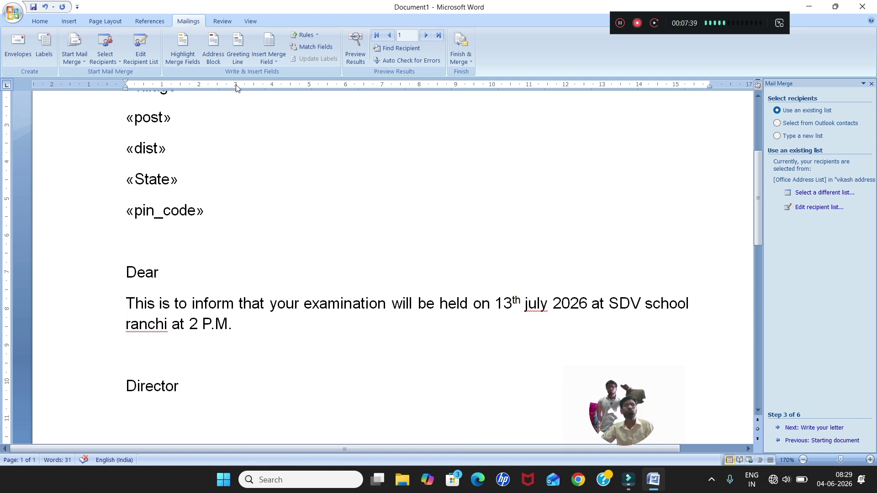
pyautogui.click(269, 58)
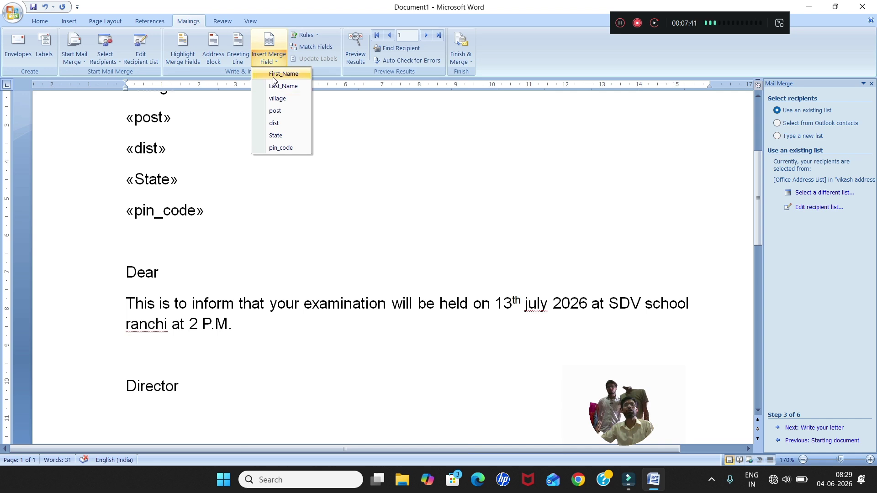
pyautogui.click(274, 75)
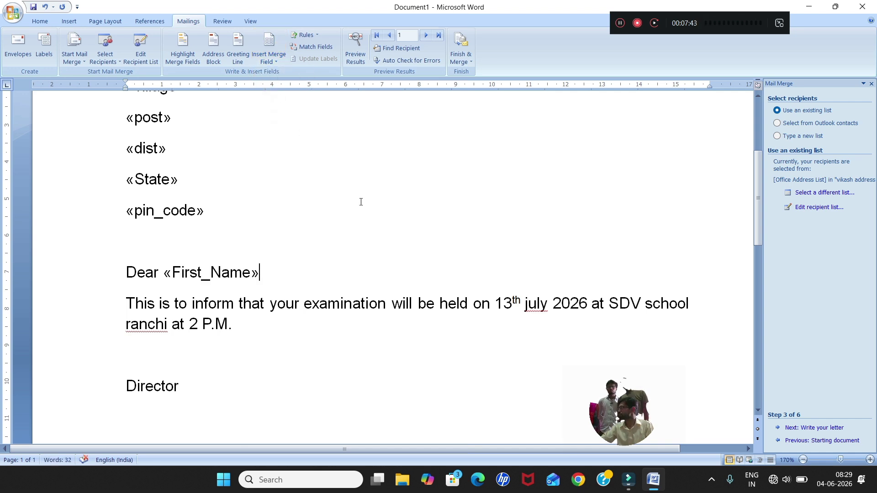
pyautogui.scroll(4, 375, 212)
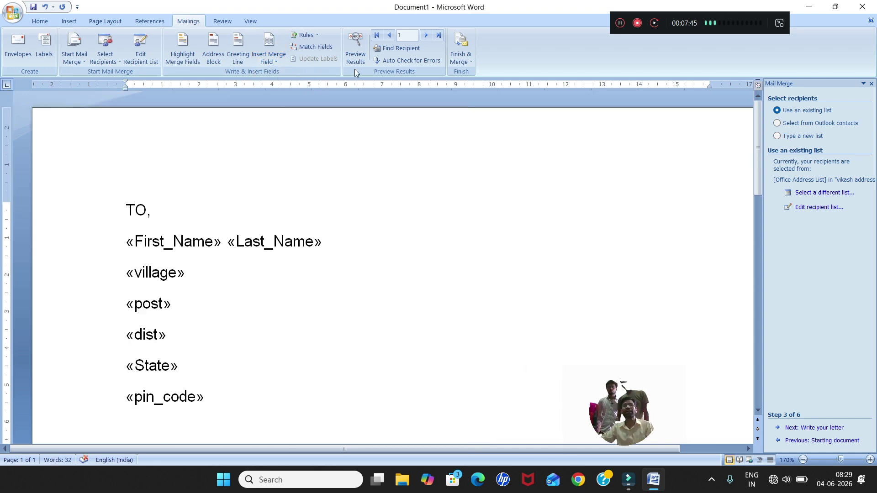
# Turn on Preview Results so the letter shows real recipient data.
pyautogui.click(361, 56)
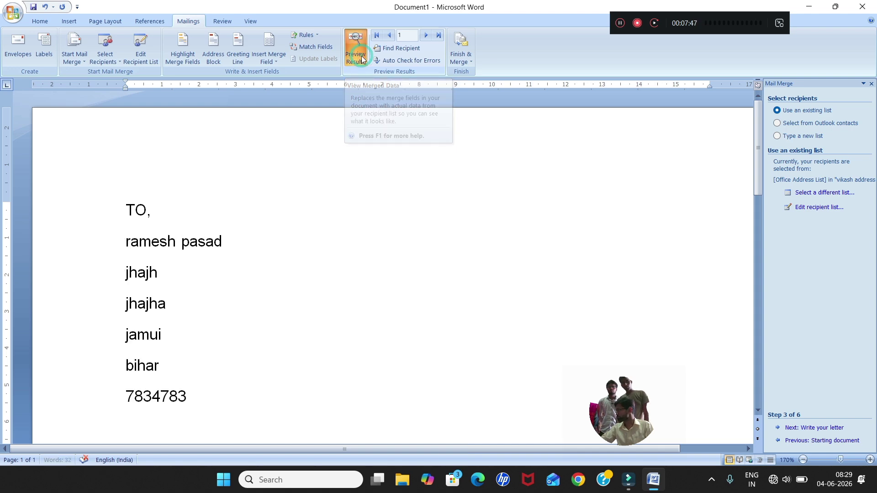
pyautogui.scroll(-7, 188, 262)
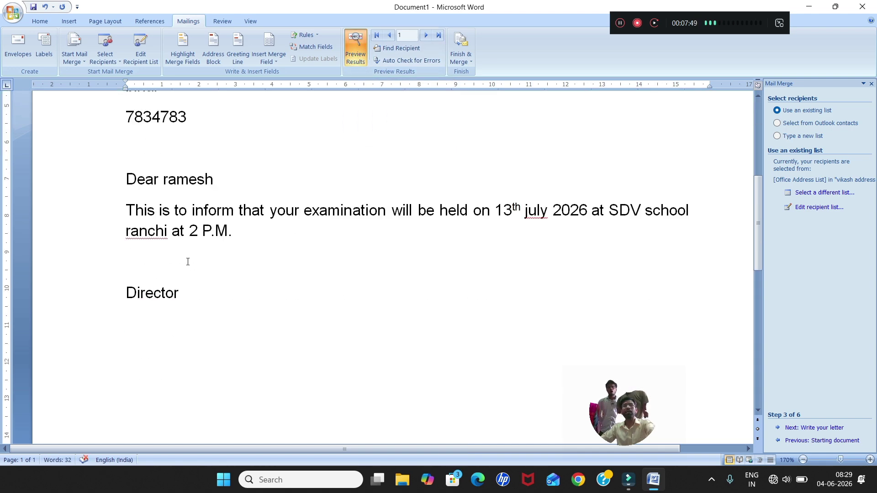
pyautogui.scroll(6, 188, 262)
pyautogui.scroll(-2, 188, 262)
pyautogui.scroll(-1, 188, 262)
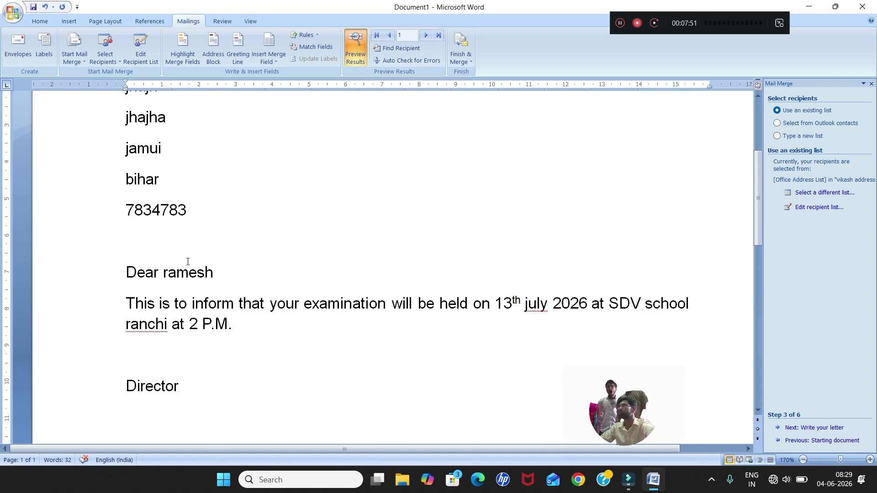
pyautogui.scroll(4, 188, 262)
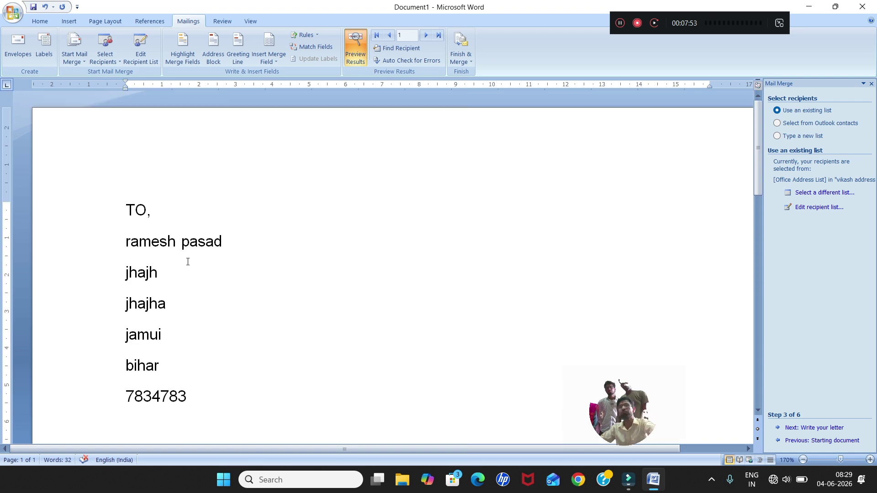
# Step through the recipients up to record 4, then return to record 2.
pyautogui.click(424, 41)
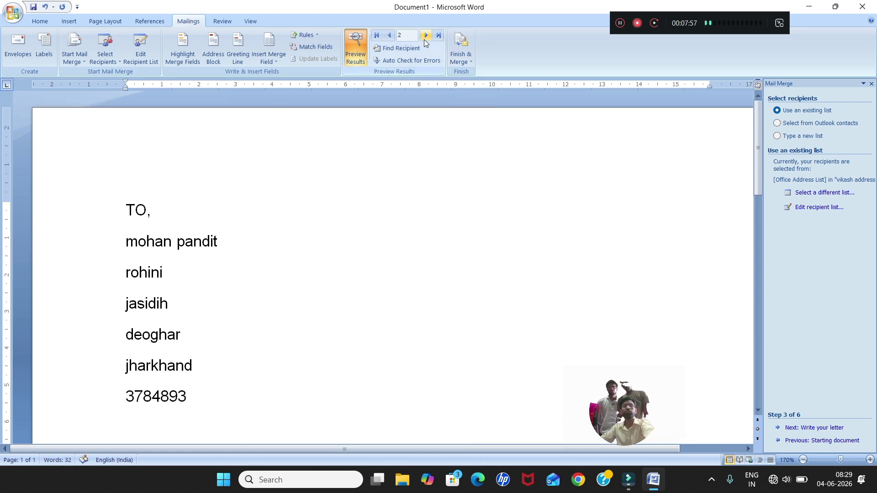
pyautogui.scroll(-2, 425, 41)
pyautogui.scroll(5, 424, 40)
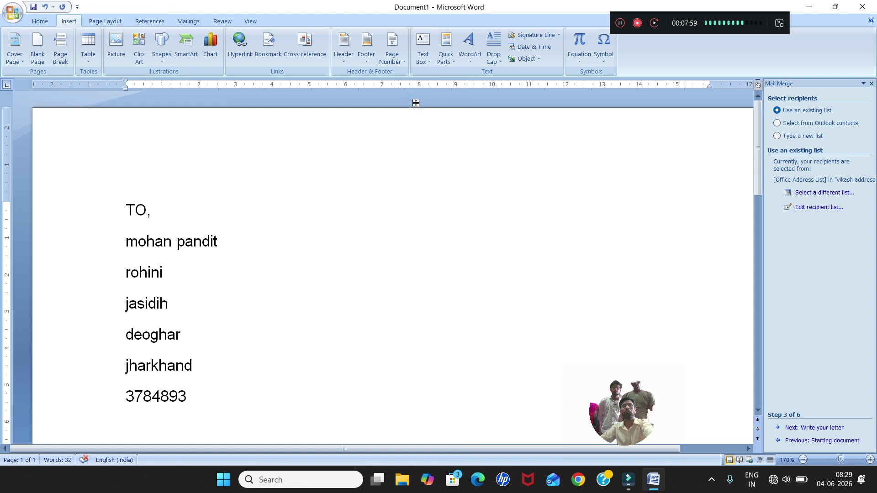
pyautogui.scroll(-7, 417, 103)
pyautogui.scroll(7, 416, 102)
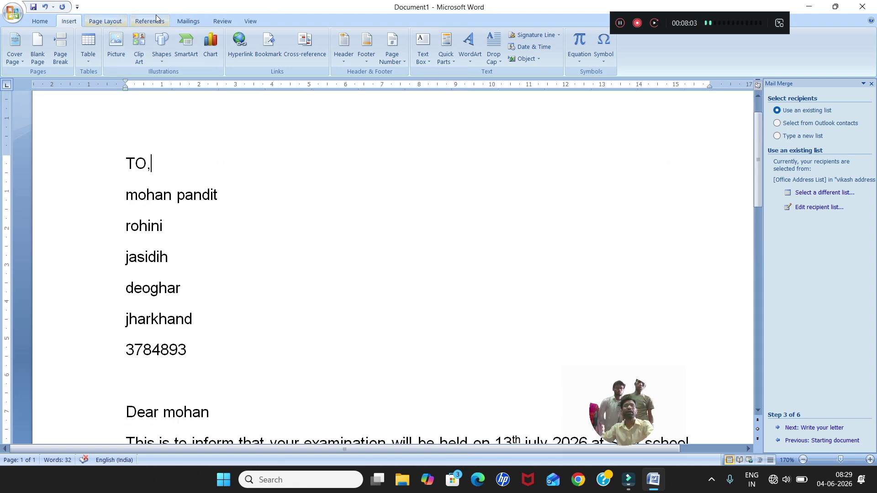
pyautogui.click(191, 19)
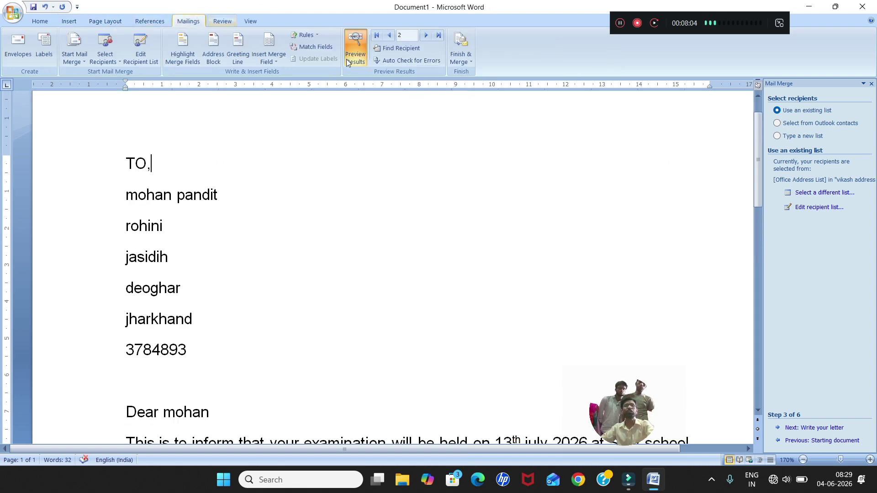
pyautogui.click(426, 36)
pyautogui.click(427, 36)
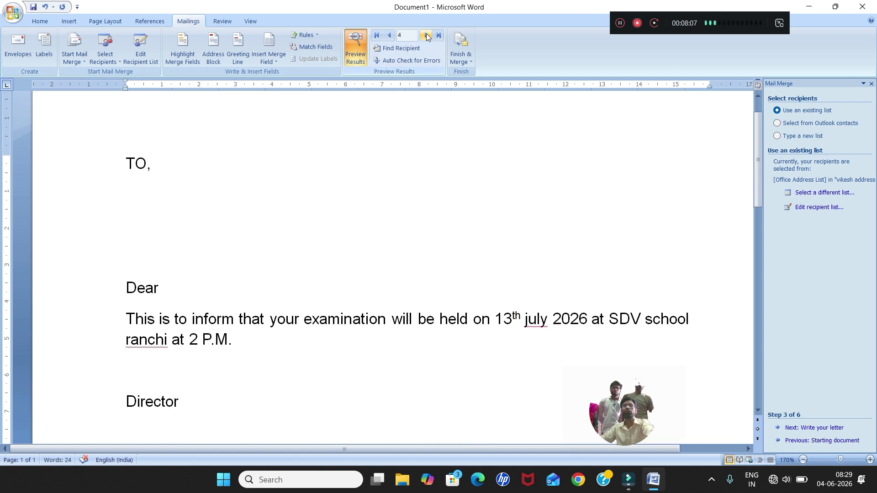
pyautogui.click(390, 35)
pyautogui.click(389, 35)
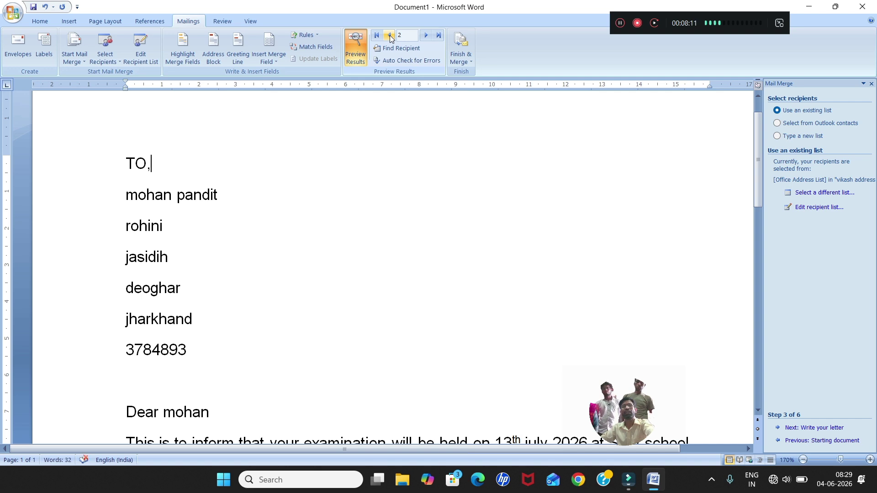
# Merge all records into individual editable letters in a new document.
pyautogui.click(464, 63)
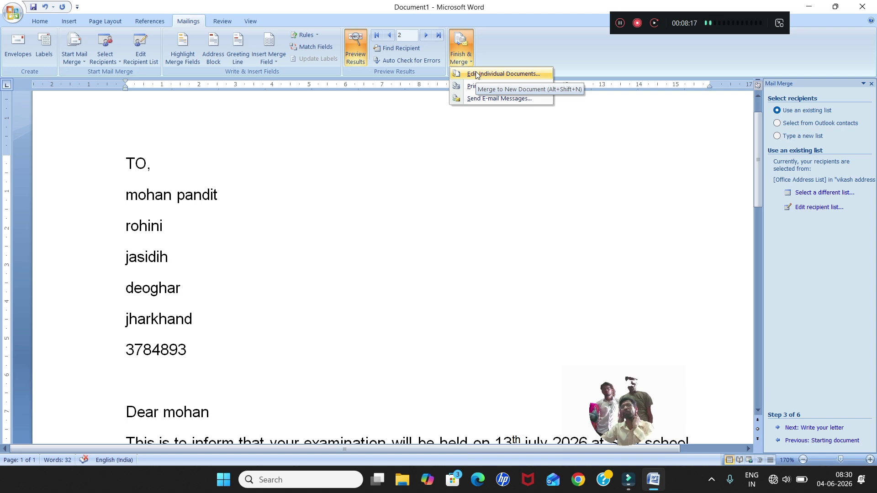
pyautogui.click(477, 74)
pyautogui.click(395, 218)
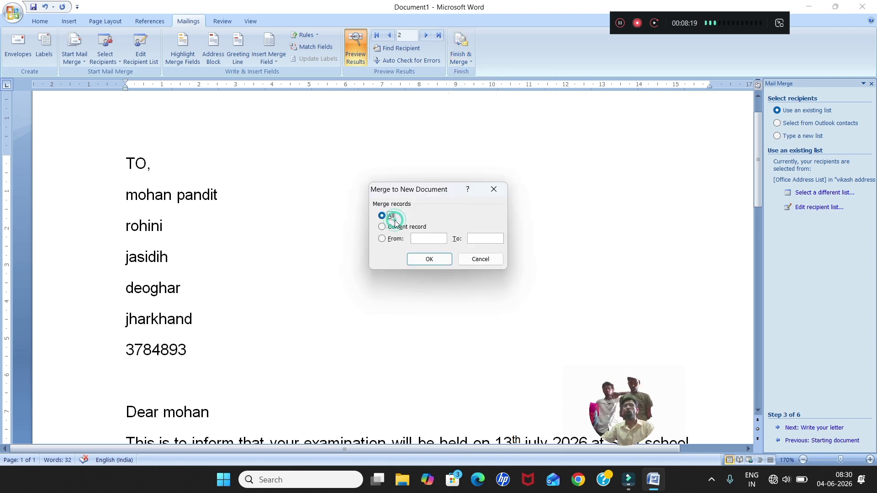
pyautogui.click(424, 262)
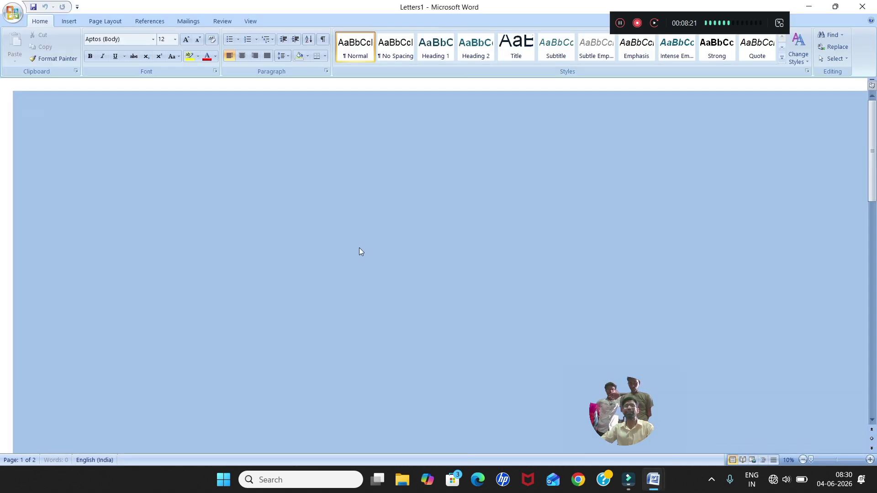
# Review the four merged letters in Letters1, then minimize it.
pyautogui.scroll(-15, 360, 248)
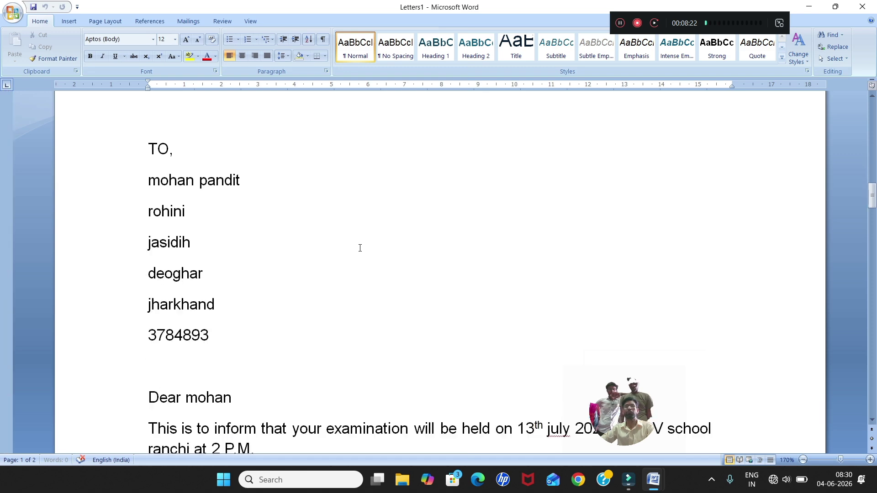
pyautogui.scroll(-15, 361, 248)
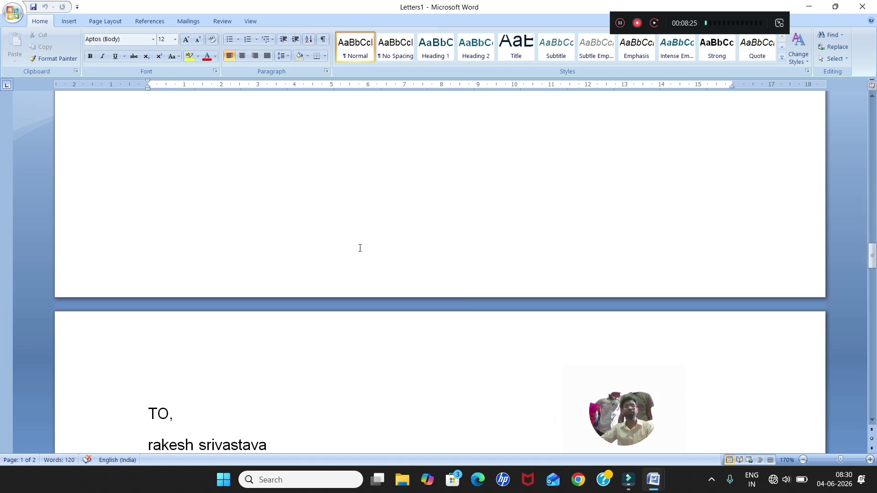
pyautogui.scroll(8, 360, 248)
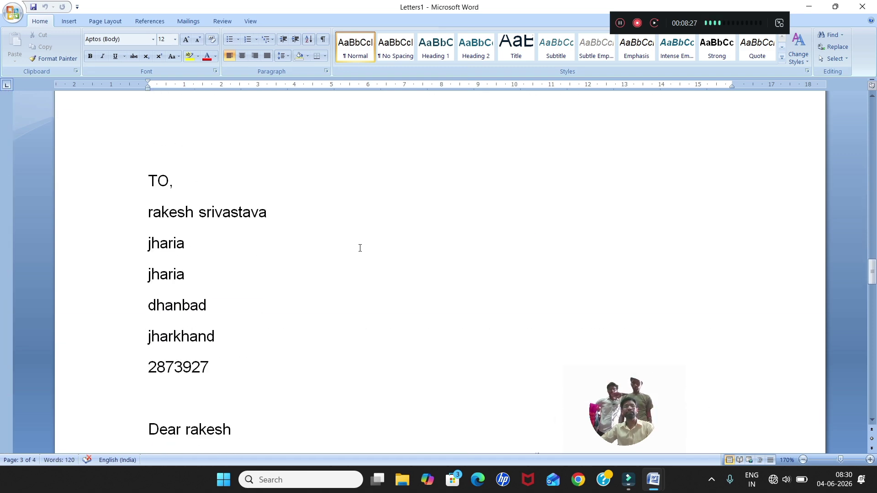
pyautogui.scroll(-8, 360, 248)
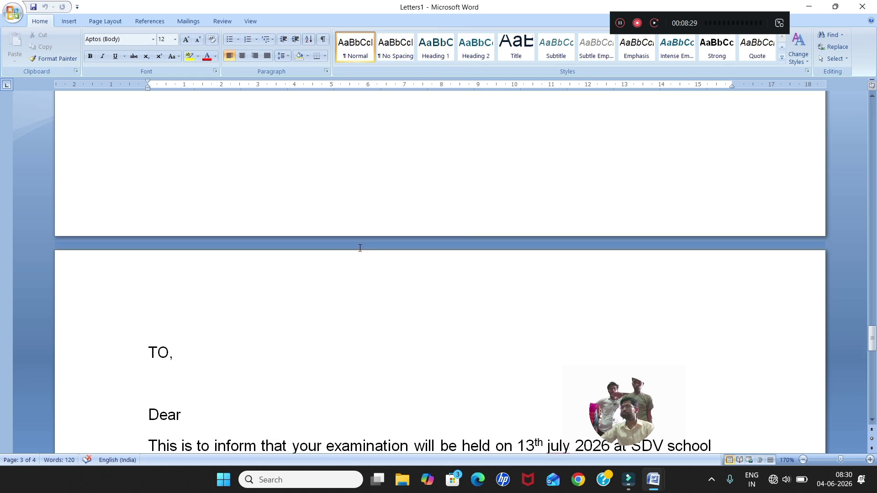
pyautogui.scroll(10, 360, 248)
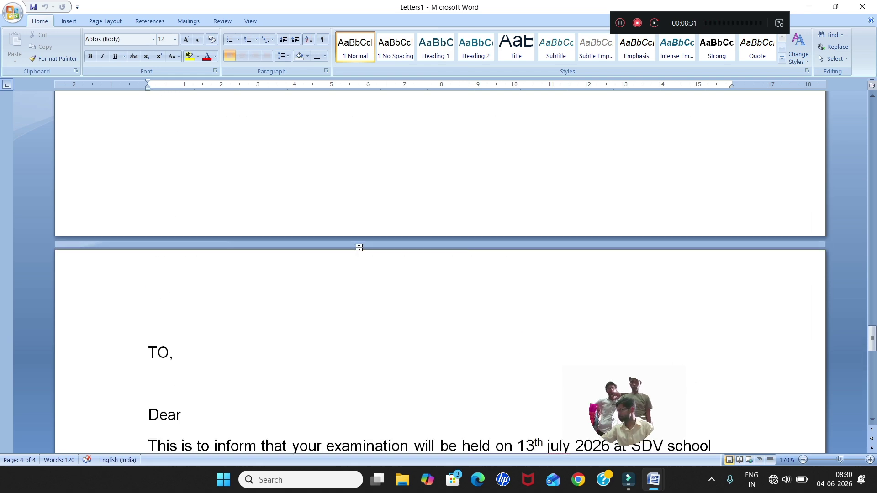
pyautogui.scroll(-8, 360, 248)
pyautogui.scroll(7, 360, 248)
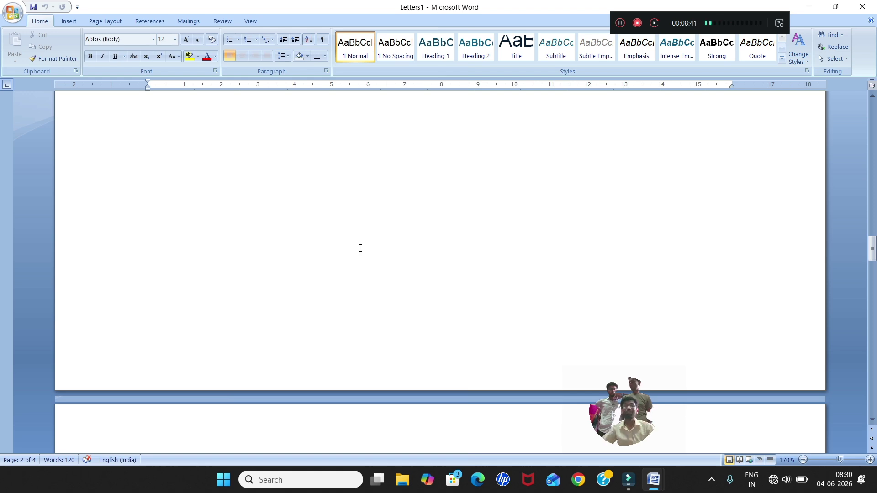
pyautogui.scroll(15, 278, 199)
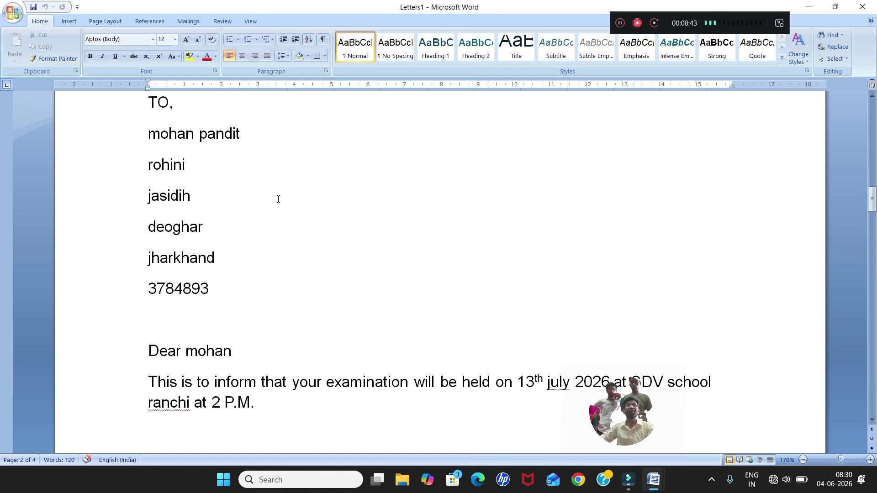
pyautogui.scroll(15, 278, 200)
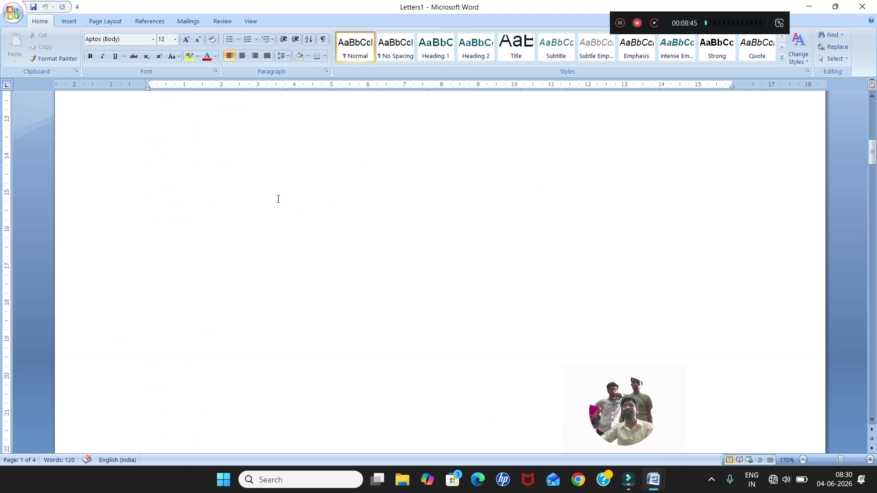
pyautogui.scroll(2, 278, 199)
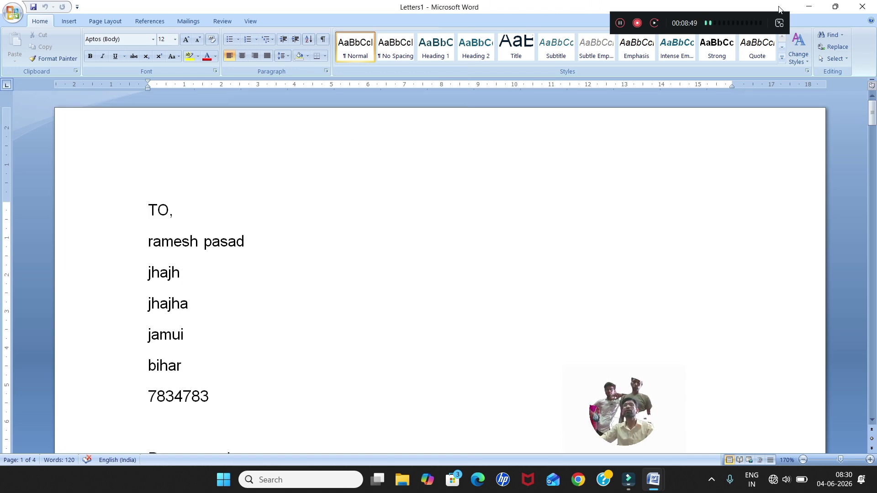
pyautogui.click(810, 6)
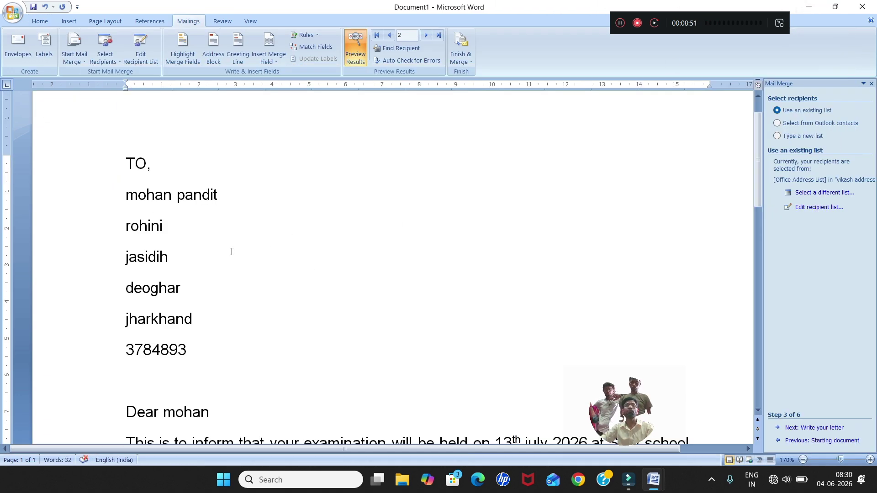
# Place the insertion point in the letter template's body.
pyautogui.click(182, 266)
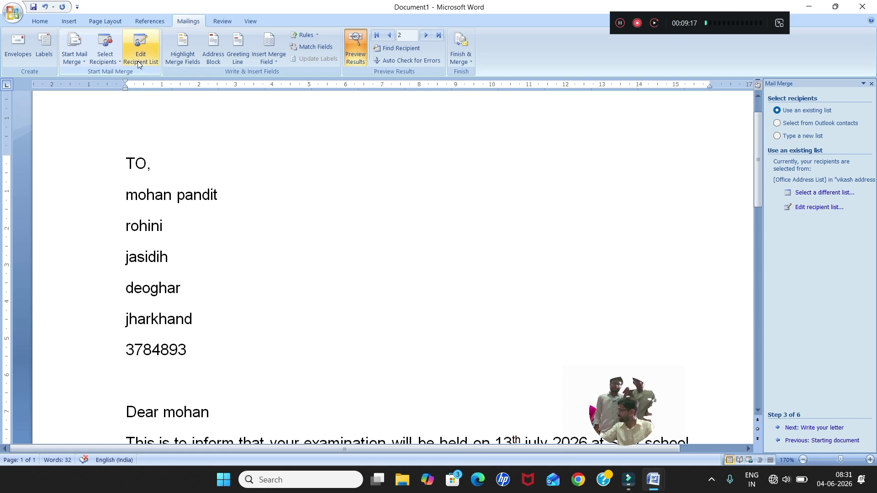
# Open the vikash address.mdb data source from the recipient list for editing.
pyautogui.click(139, 64)
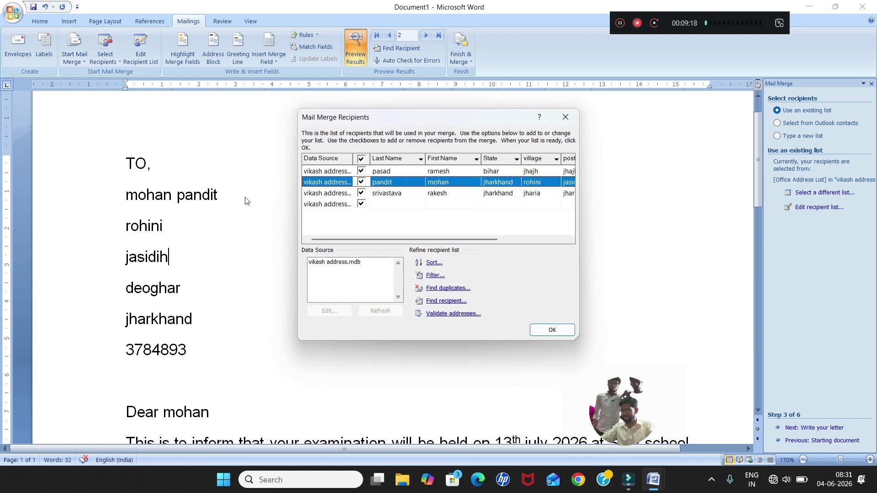
pyautogui.click(333, 264)
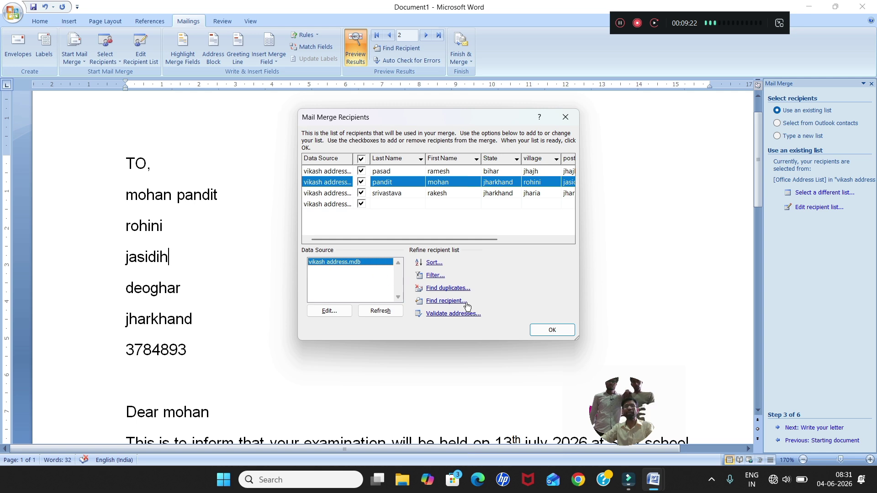
pyautogui.click(543, 332)
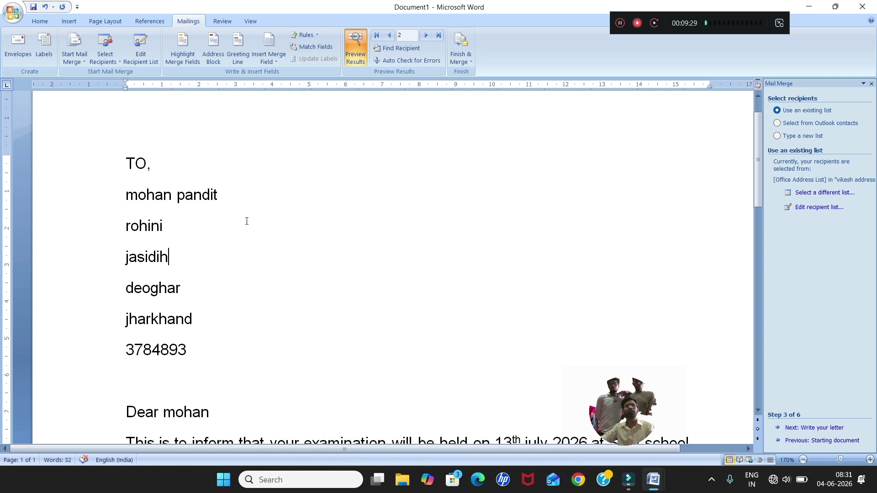
pyautogui.click(146, 61)
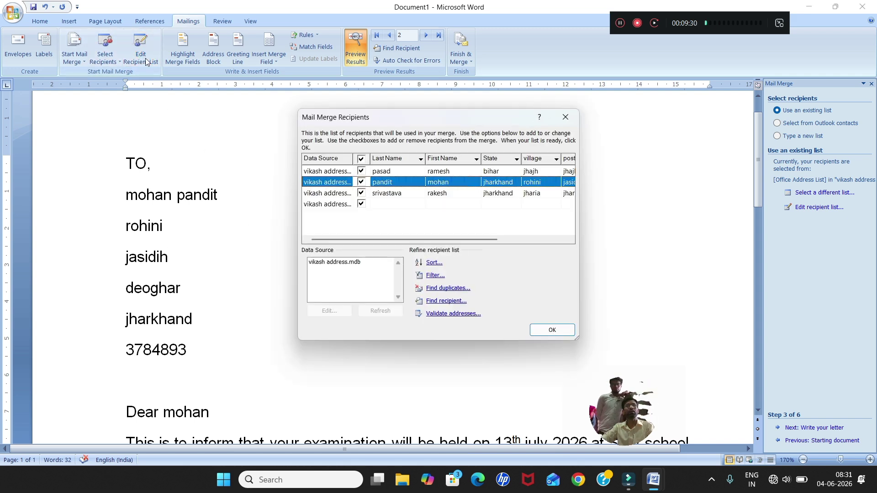
pyautogui.click(341, 263)
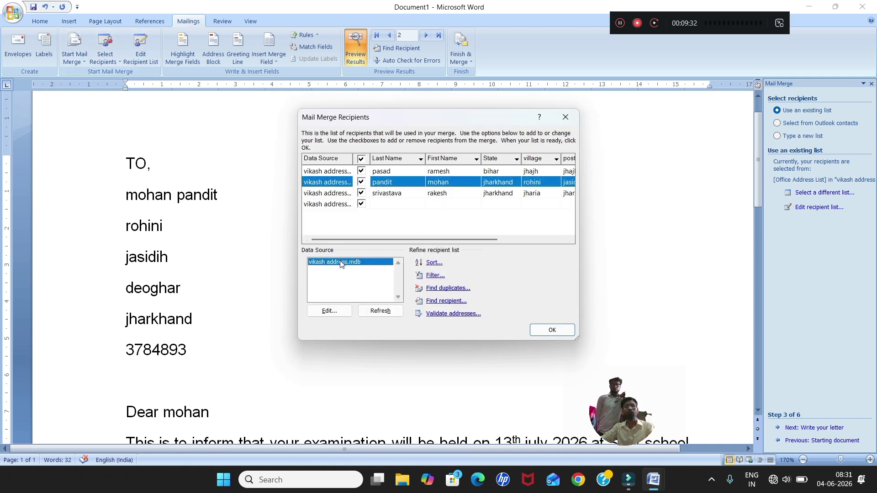
pyautogui.click(330, 312)
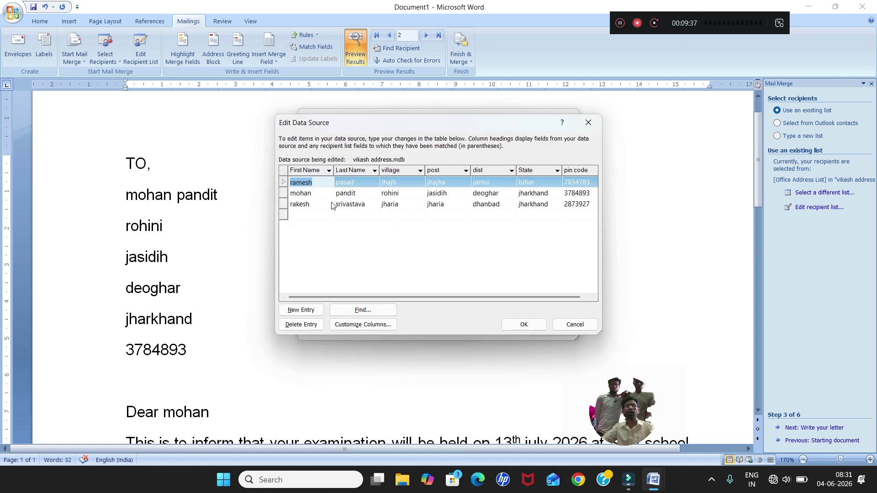
# Start a fourth record after the last row and enter the recipient's first and last name.
pyautogui.click(310, 207)
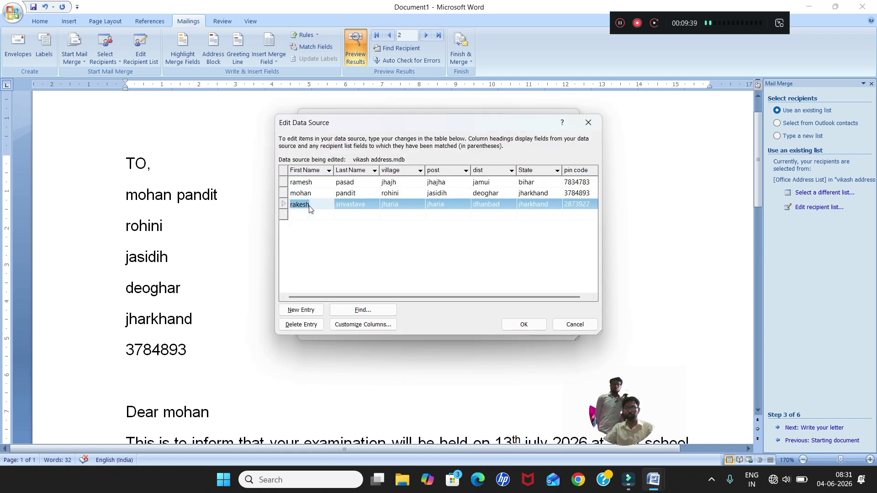
pyautogui.press('Tab')
pyautogui.press('Tab')
pyautogui.press('Tab')
pyautogui.press('Tab')
pyautogui.press('Tab')
pyautogui.press('Tab')
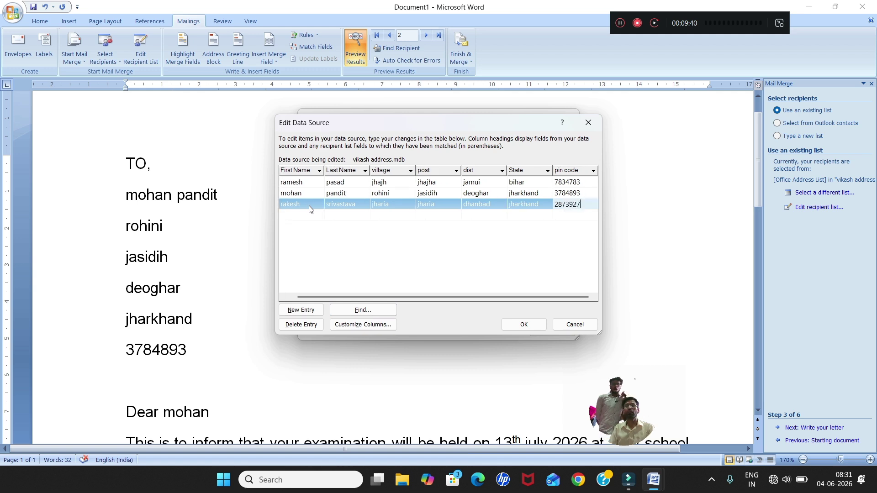
pyautogui.press('Tab')
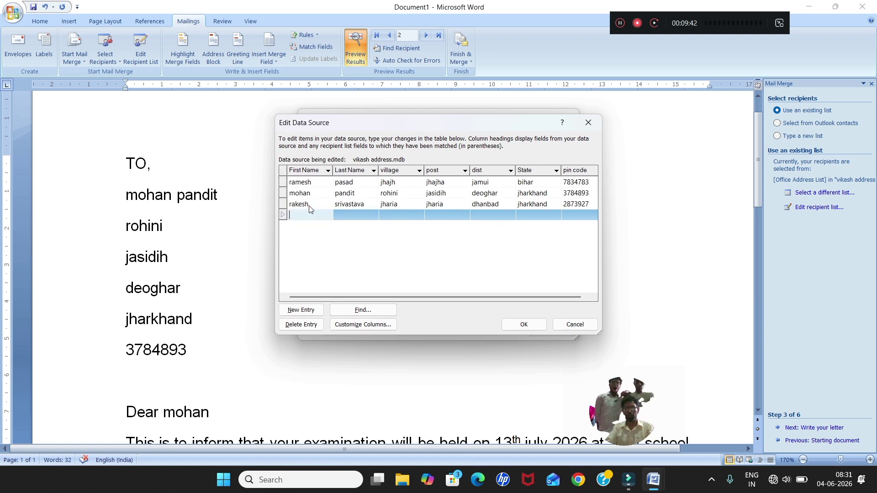
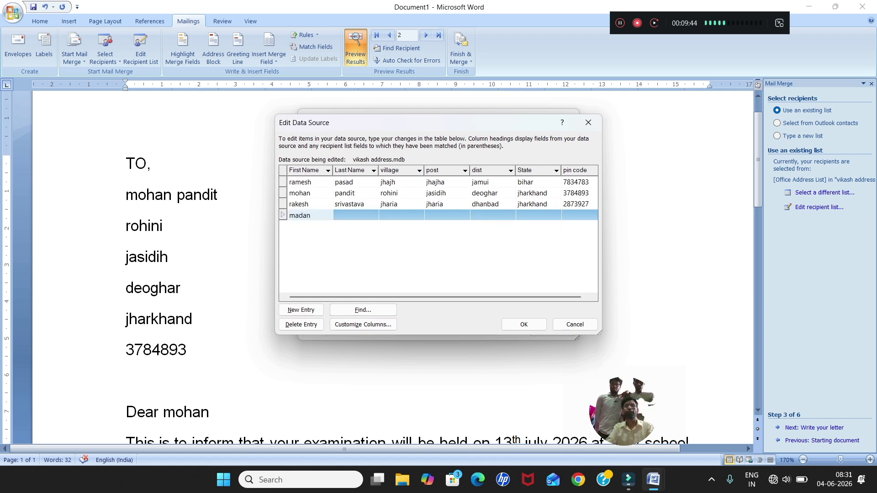
pyautogui.press('Tab')
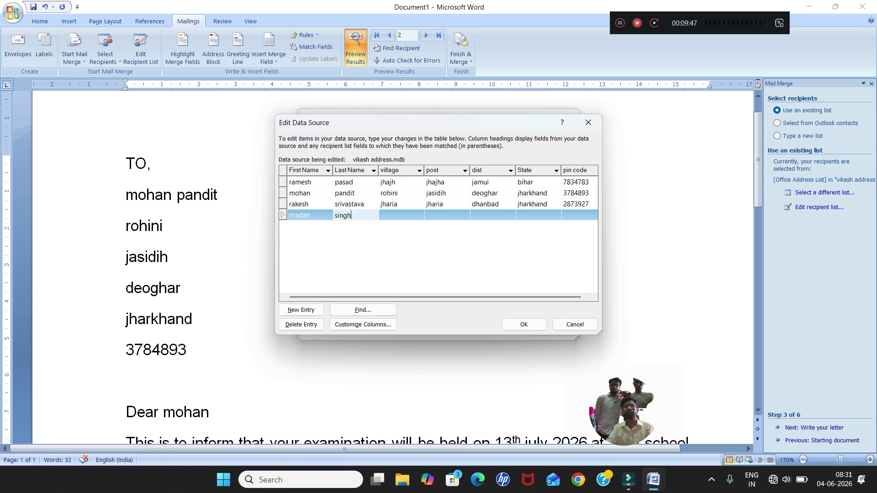
pyautogui.press('Tab')
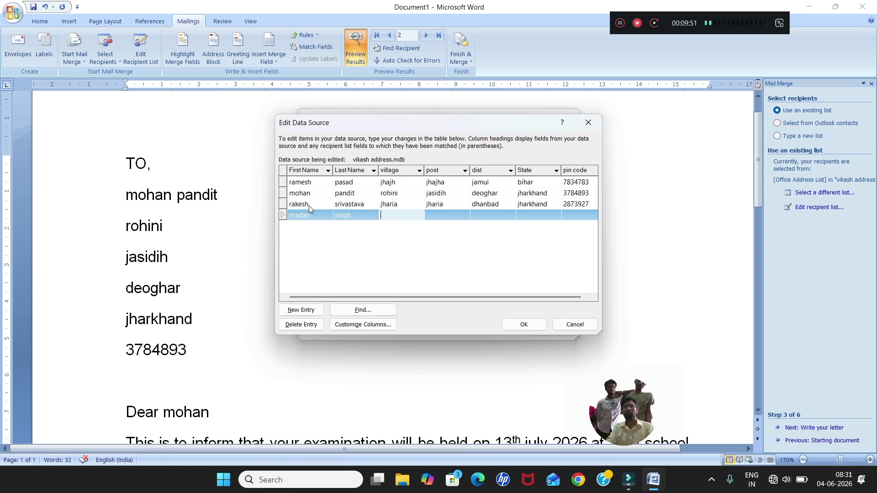
# Fill in the new record's village, post, district, state and pin code.
pyautogui.write('bara shekhpur')
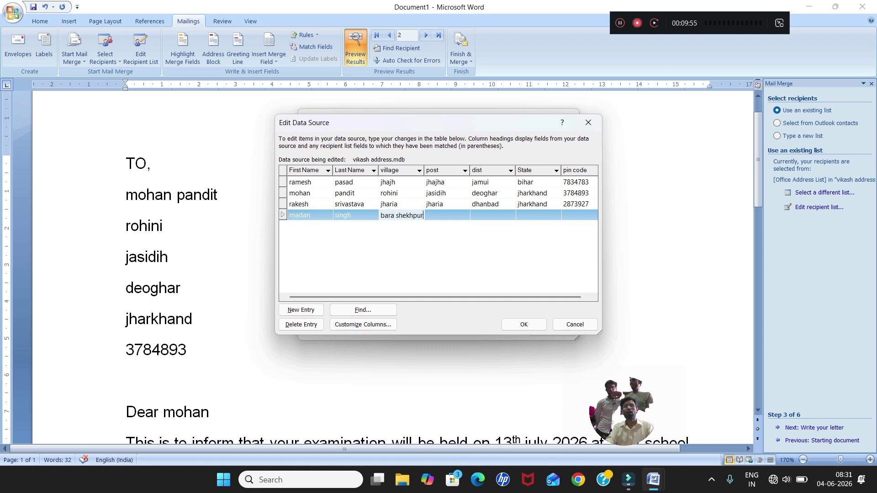
pyautogui.press('Tab')
pyautogui.write('madhupreu')
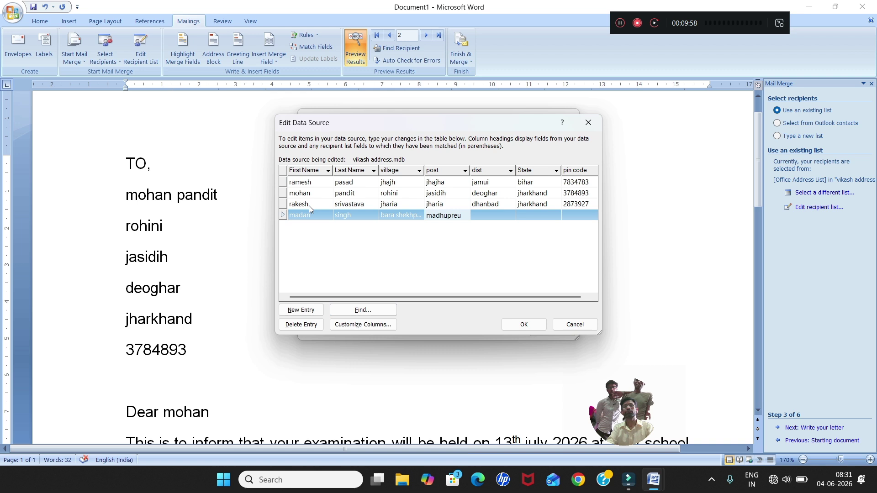
pyautogui.press('Tab')
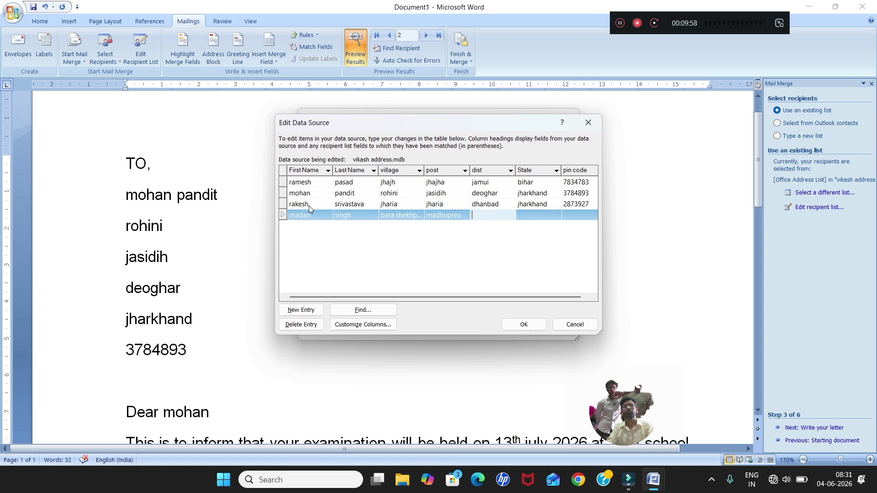
pyautogui.write('deoghar')
pyautogui.press('Tab')
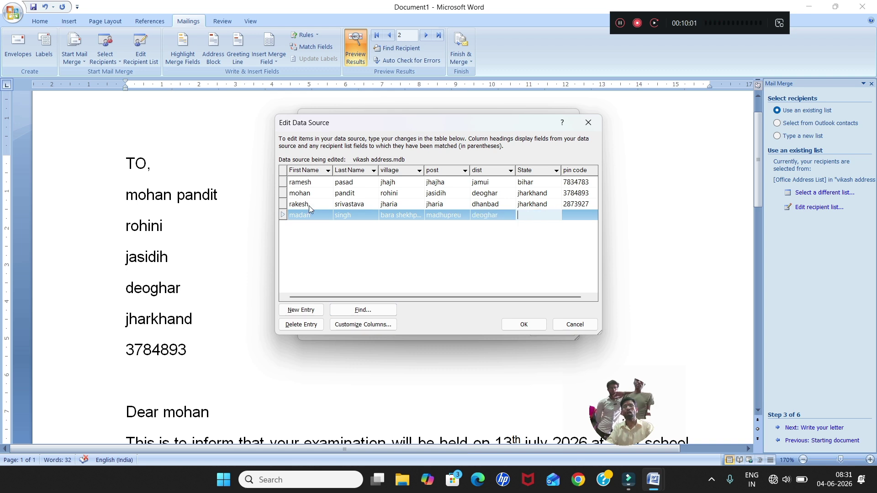
pyautogui.write('jharkhand')
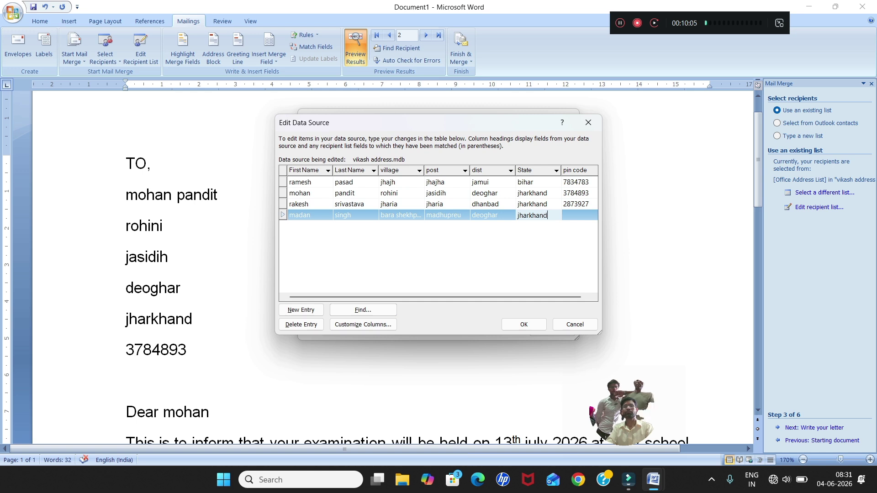
pyautogui.press('Tab')
pyautogui.write('8')
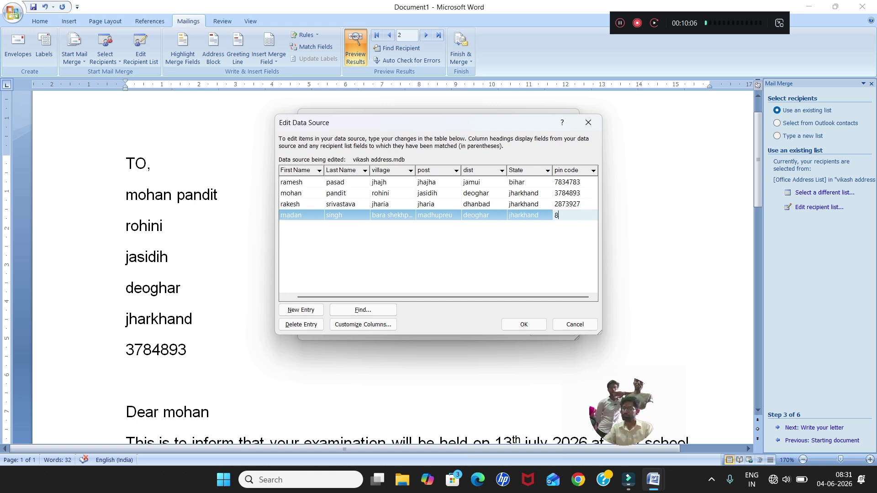
pyautogui.write('1535')
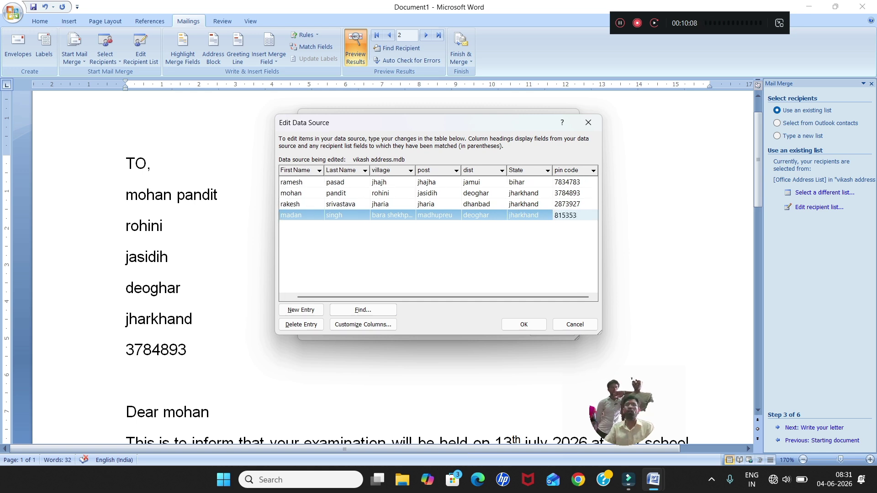
pyautogui.write('3')
pyautogui.press('Tab')
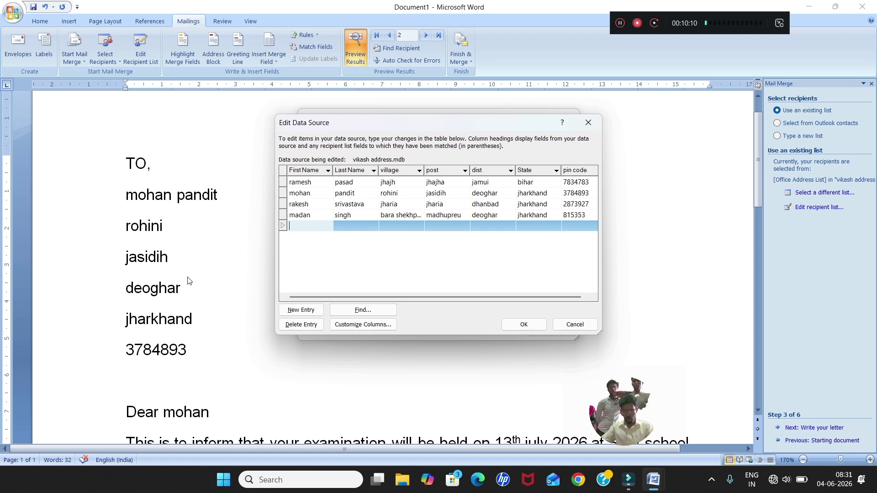
# Save the edited data source, close the recipient list, and preview record 4.
pyautogui.click(524, 328)
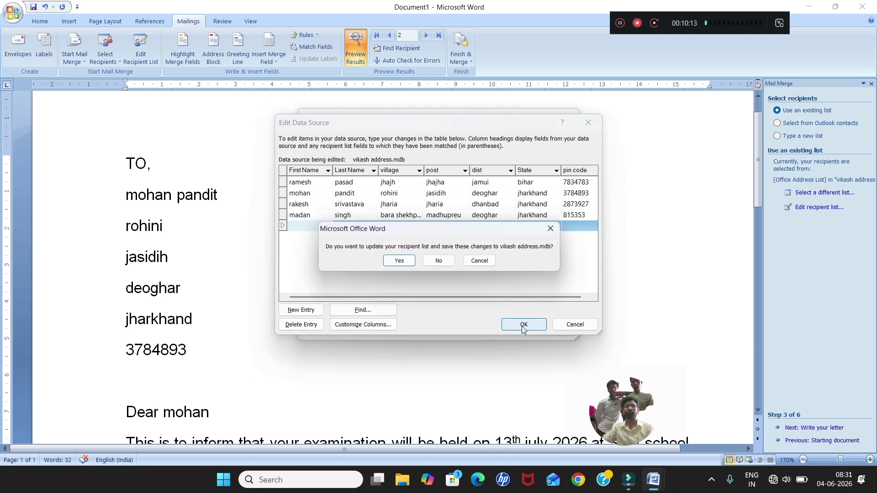
pyautogui.click(395, 264)
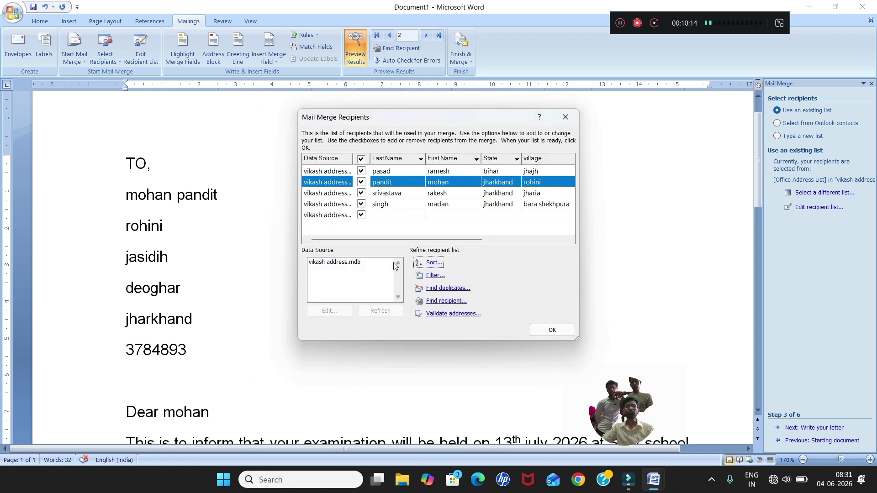
pyautogui.click(542, 334)
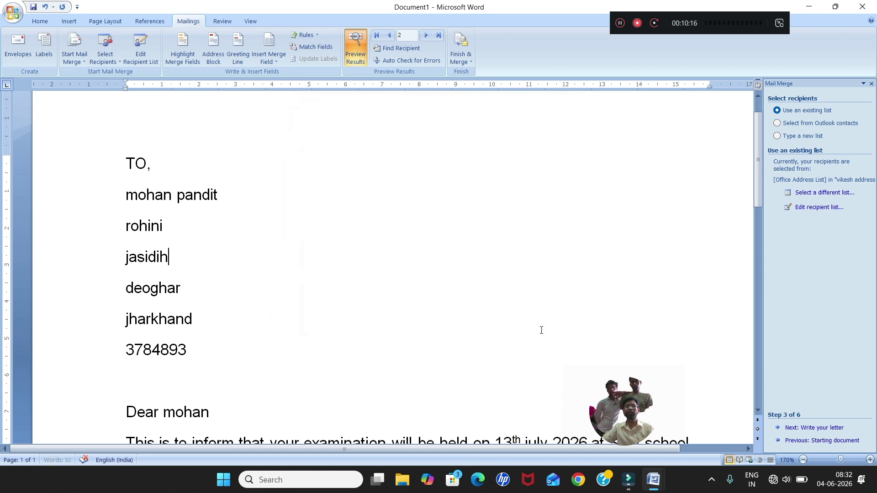
pyautogui.click(425, 36)
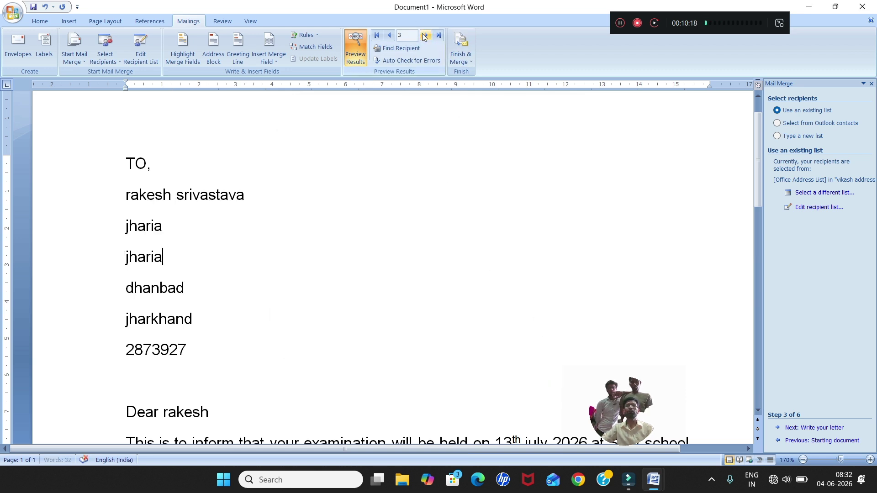
pyautogui.click(425, 35)
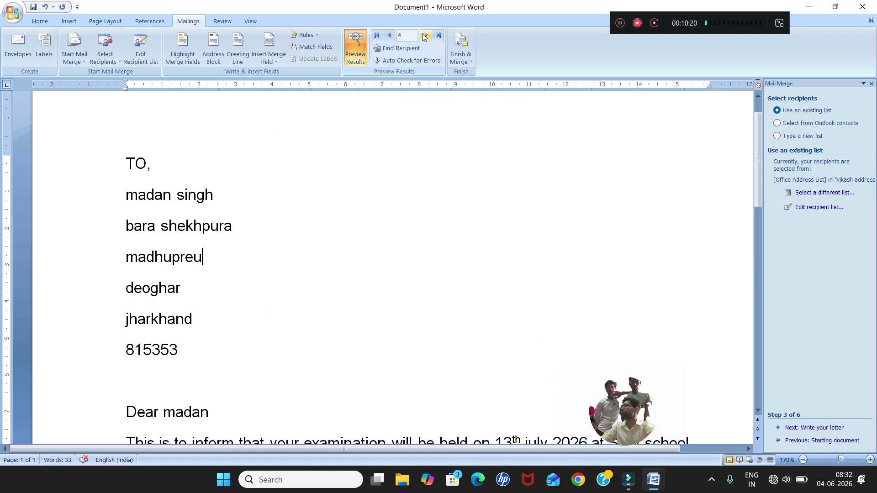